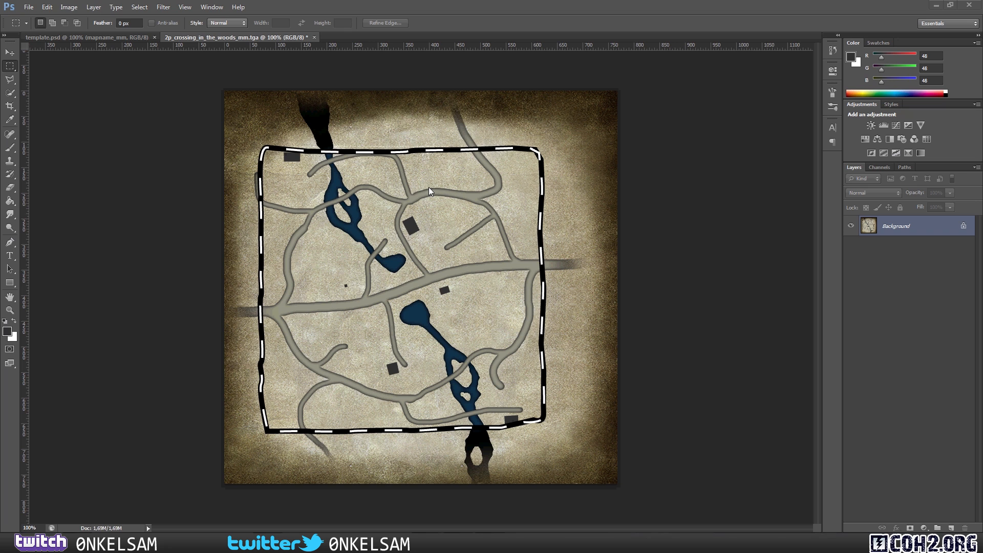
- Switch to the template document, and open the 2p_bois_mm image from the 2p_Bois scenario folder in Photoshop
click(119, 36)
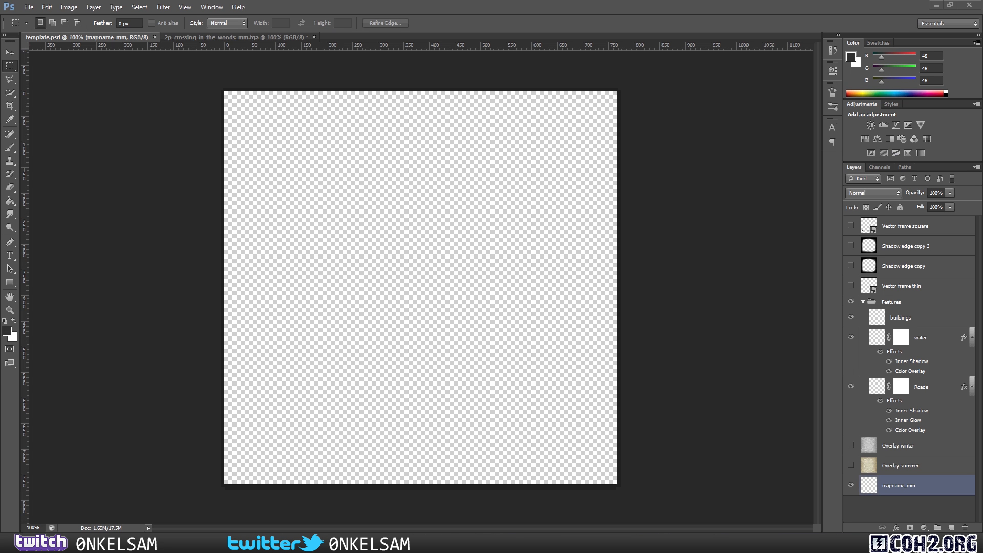
drag(982, 97, 694, 98)
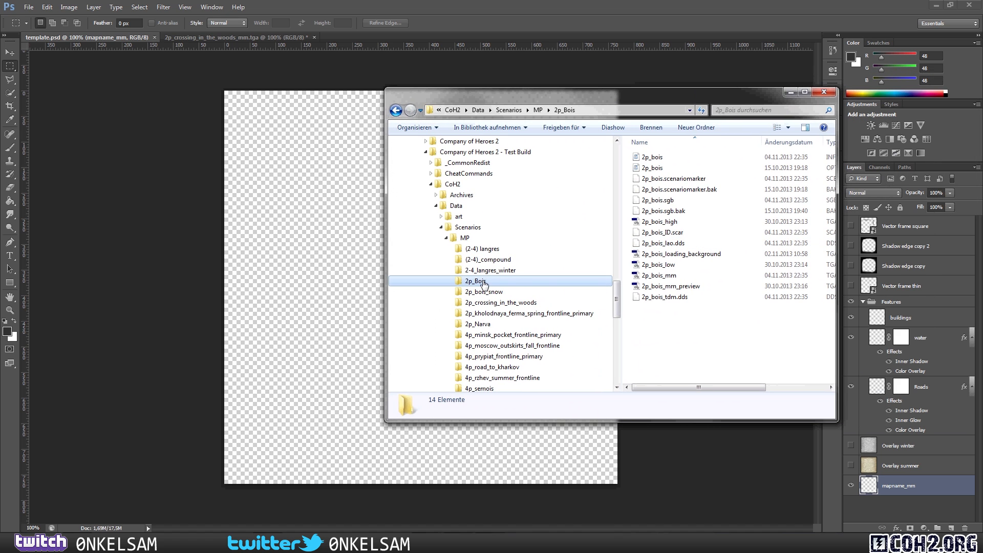
click(480, 283)
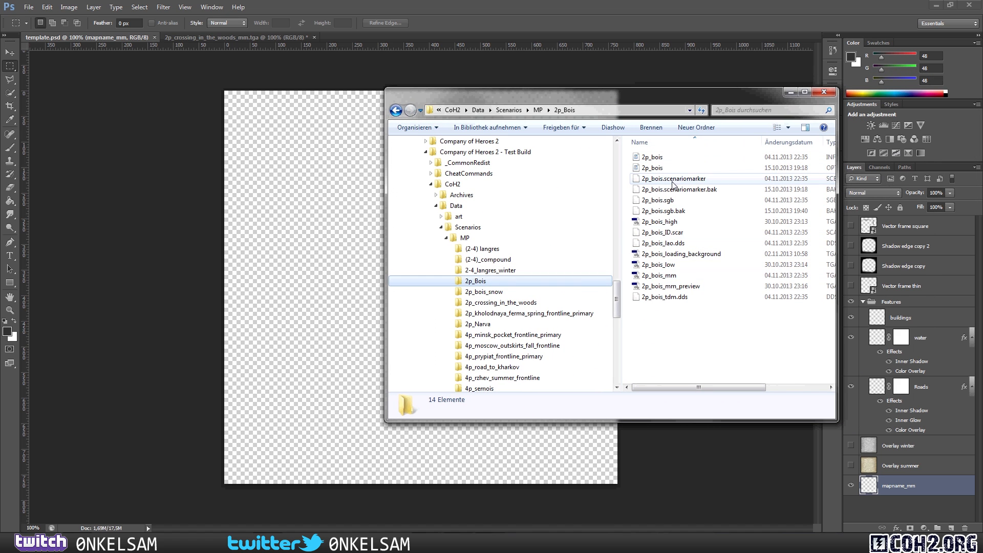
click(666, 277)
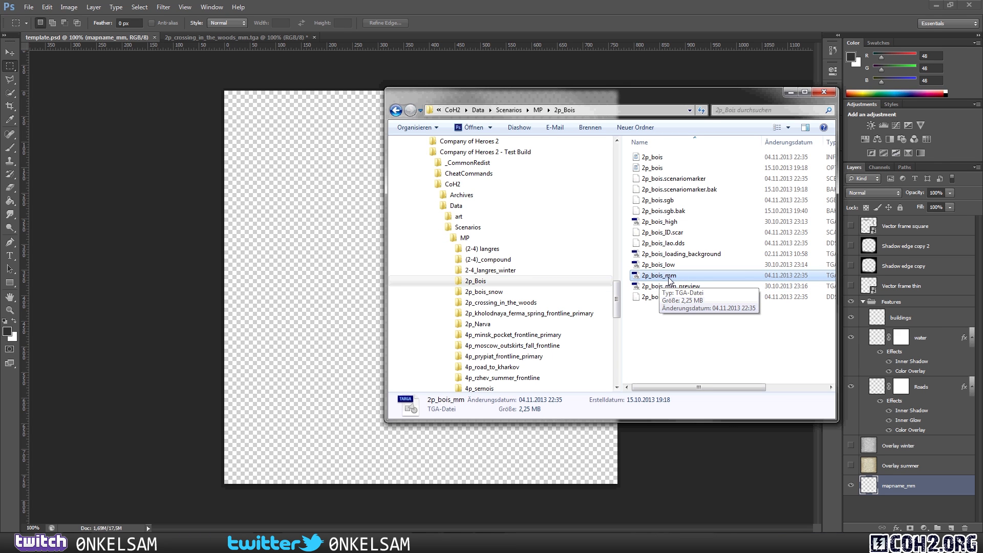
double_click(669, 277)
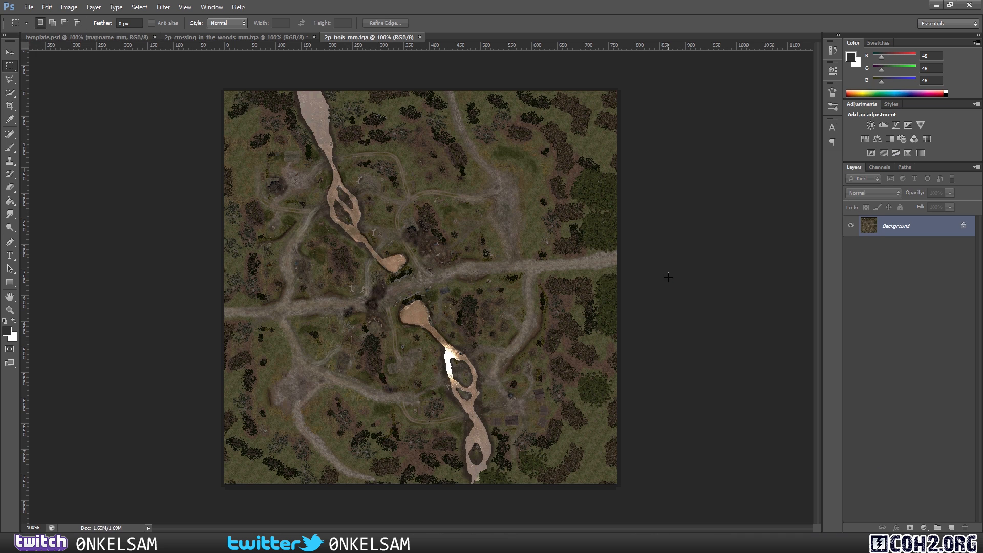
- Copy the entire 2p_bois_mm image and paste it into the mapname_mm layer of template.psd
drag(224, 91, 698, 498)
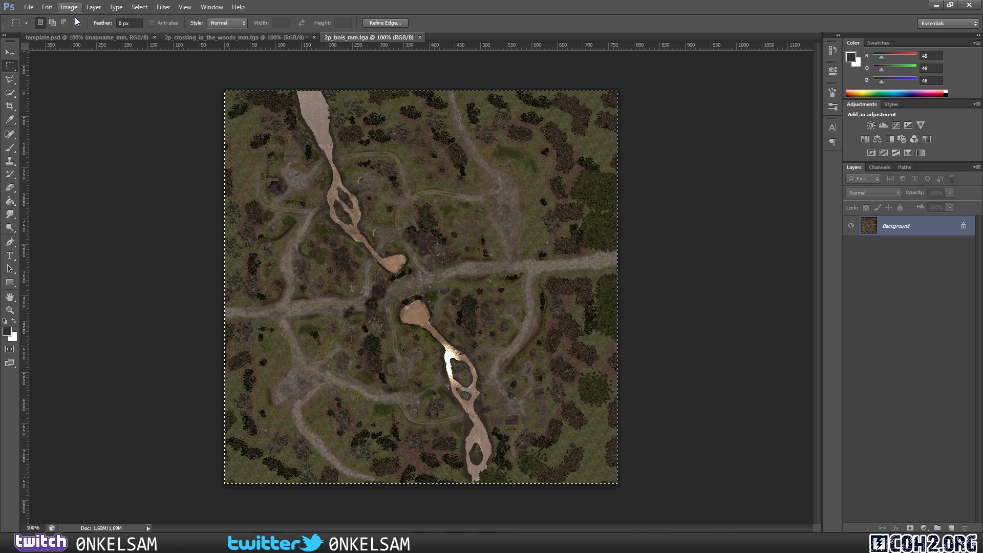
click(47, 6)
click(71, 76)
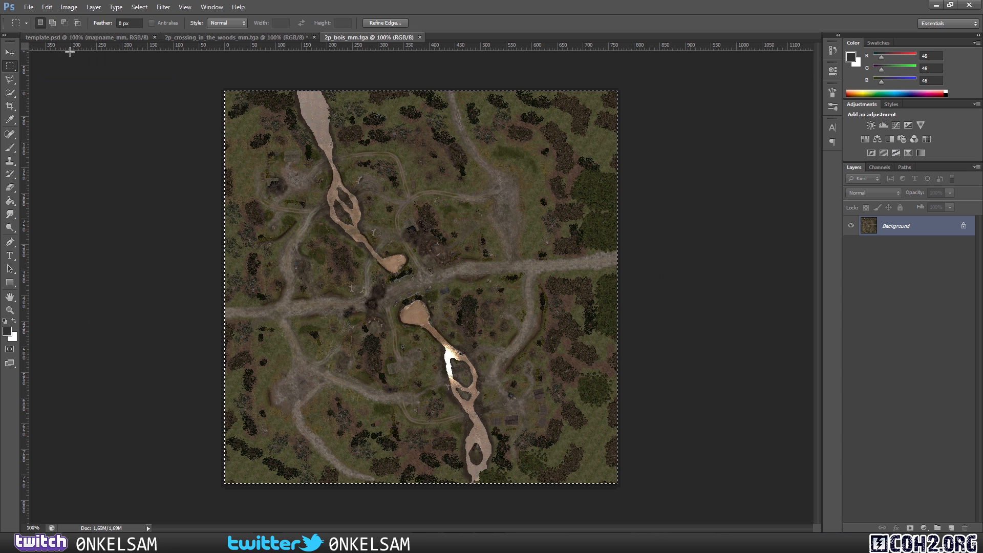
click(128, 38)
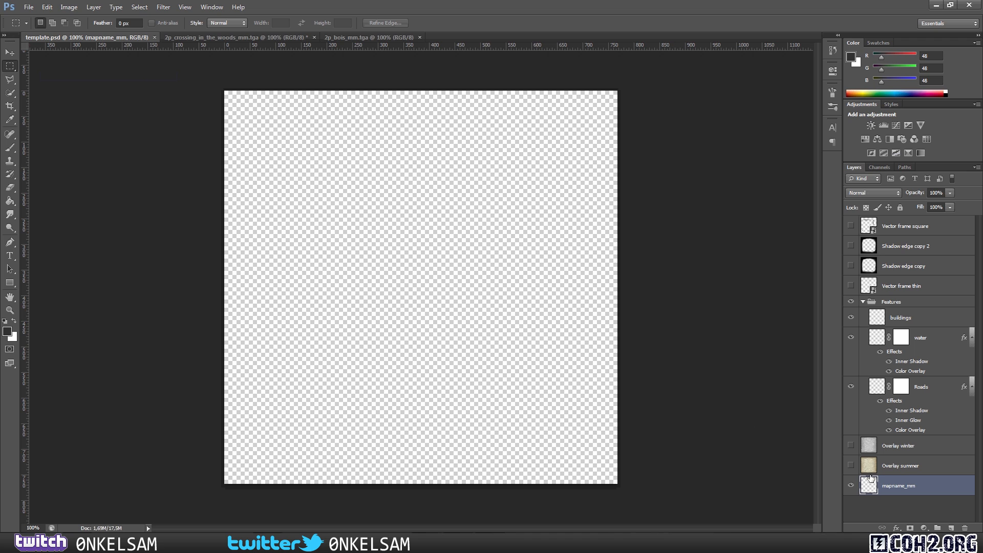
click(892, 507)
click(901, 484)
click(68, 7)
mouse_move(47, 7)
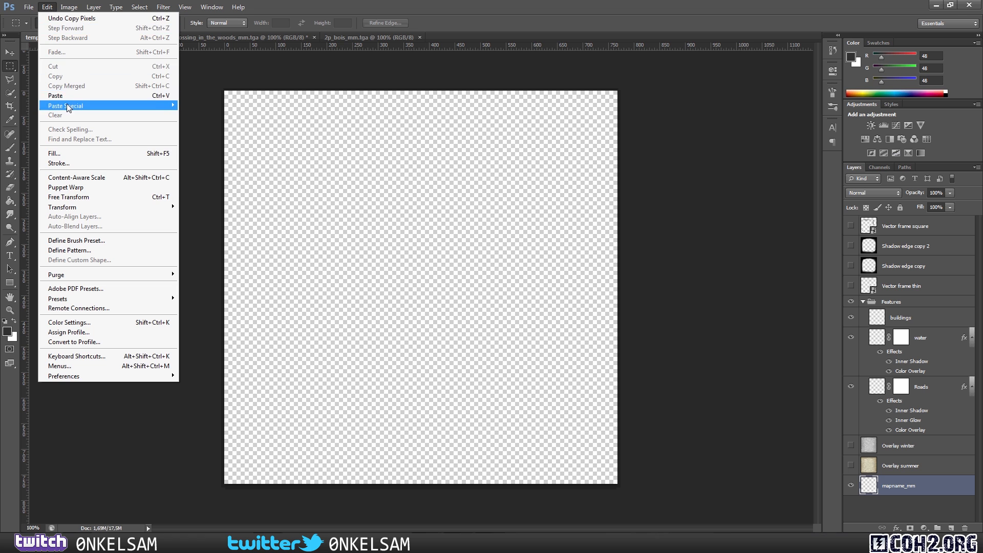
click(84, 96)
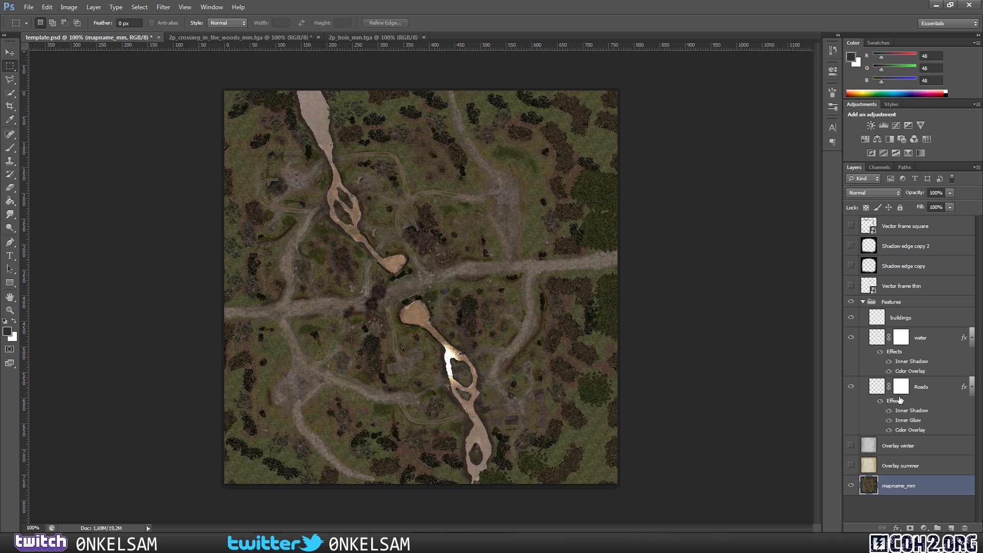
- Select the water layer in the template and examine the water areas in the finished 2p_crossing_in_the_woods_mm map
click(876, 340)
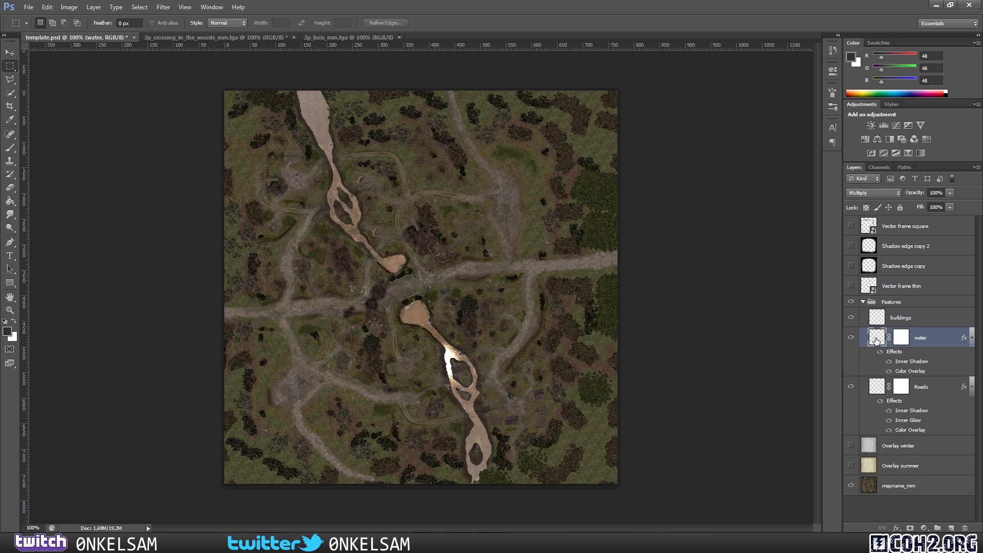
click(195, 38)
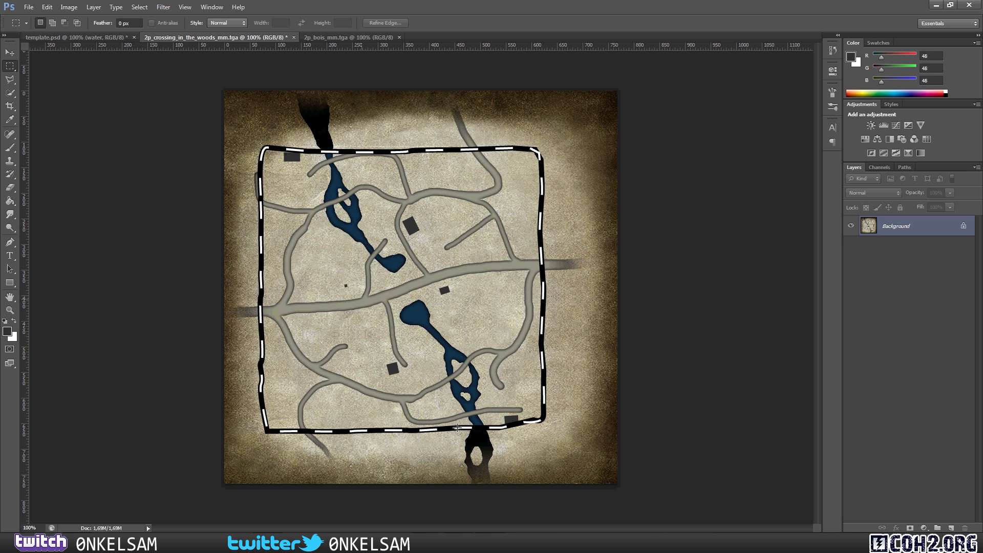
click(114, 41)
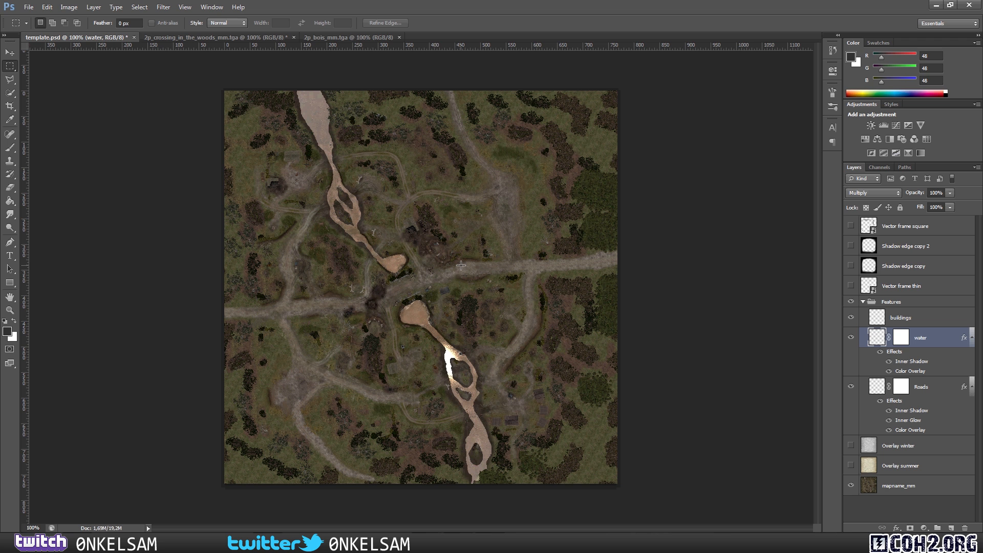
- Switch to World Builder and check the water level of the pond just south of the central road
mouse_move(427, 543)
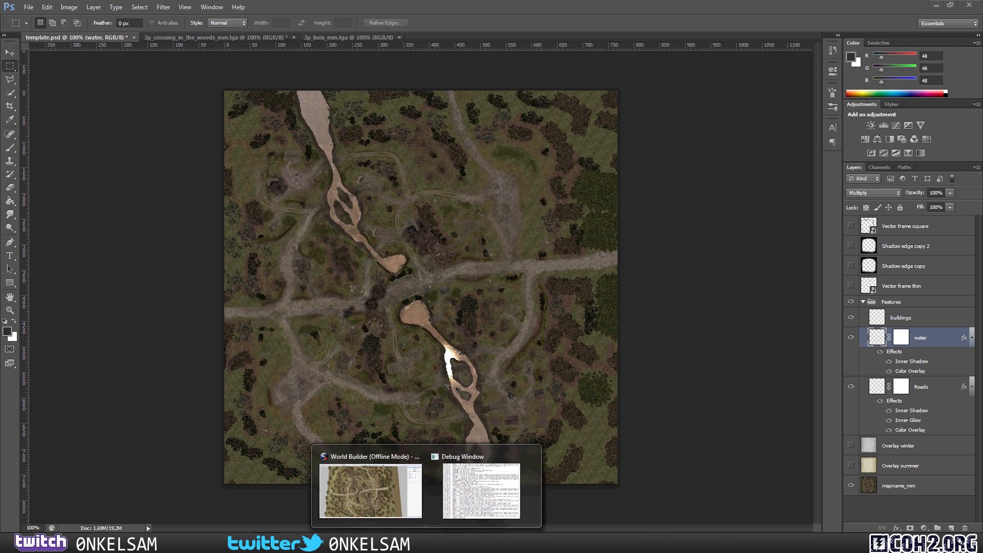
click(392, 495)
click(421, 310)
click(420, 308)
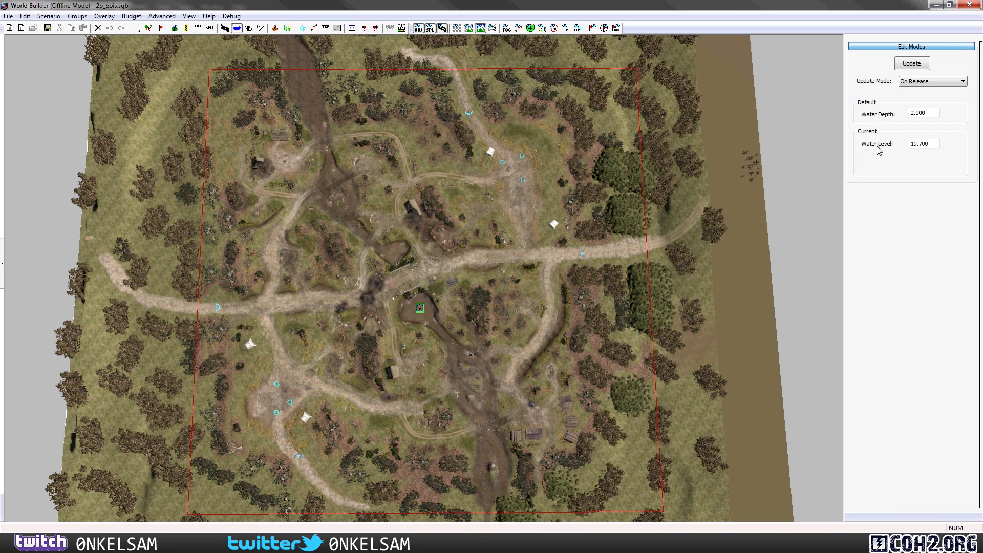
double_click(914, 144)
- Export the scenario's water map as a Targa image named watermap in the 2p_Bois folder
click(9, 17)
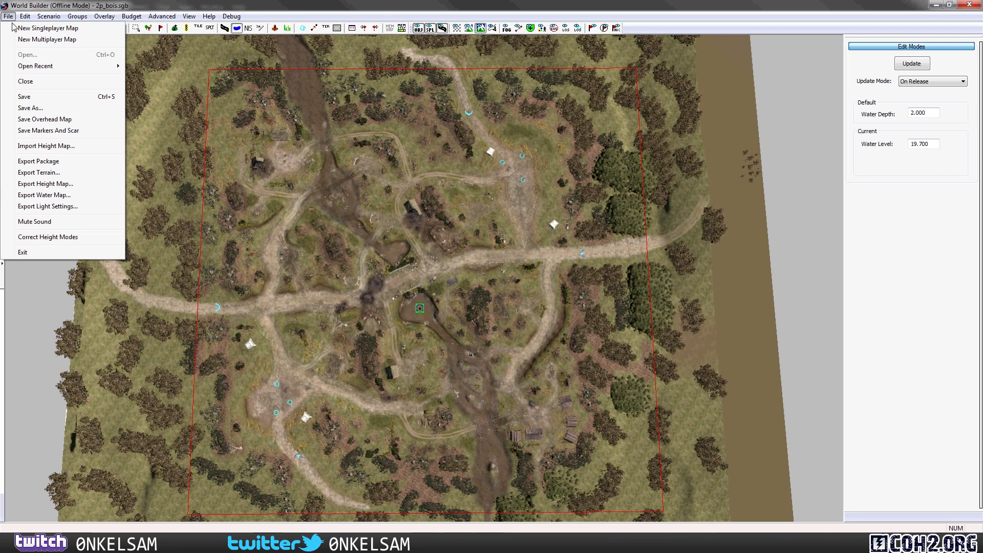
click(97, 195)
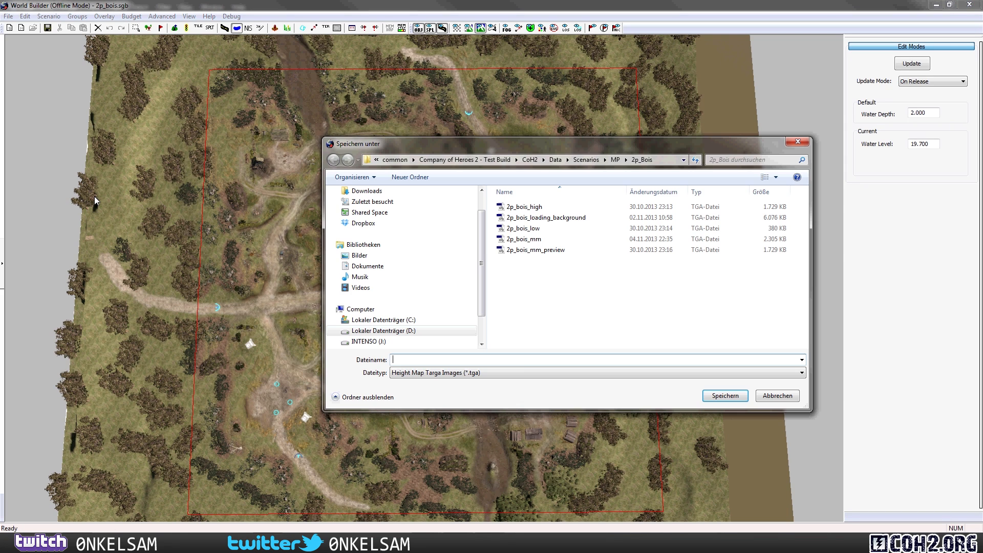
text(waterl)
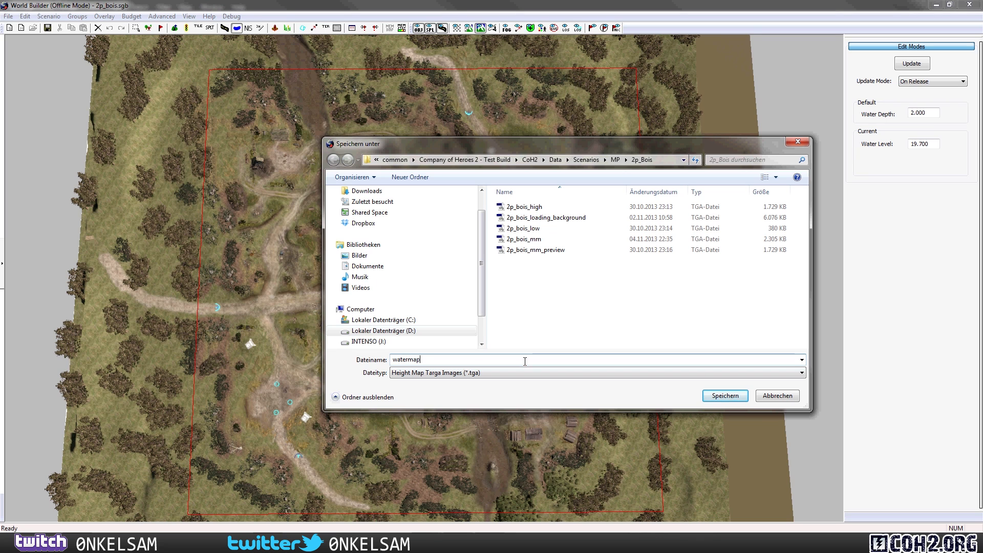
click(709, 396)
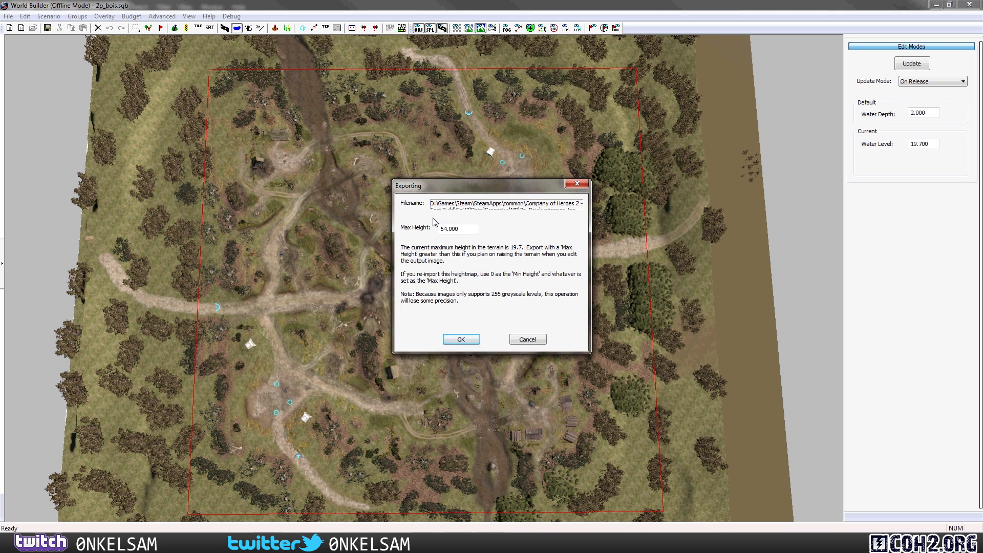
double_click(446, 230)
click(461, 339)
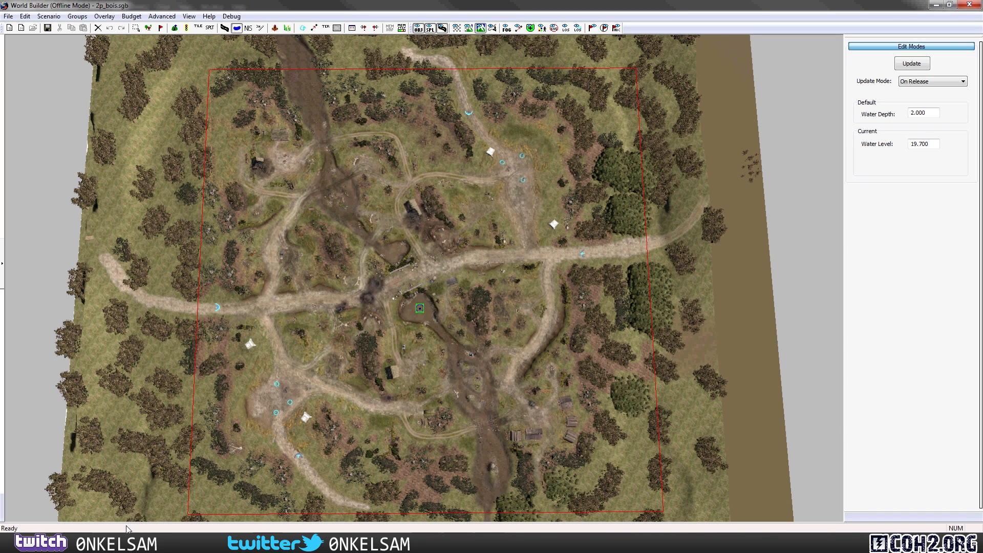
- Switch to the 2p_Bois folder in Explorer and open the exported watermap file in Photoshop
key(alt+Tab)
click(660, 308)
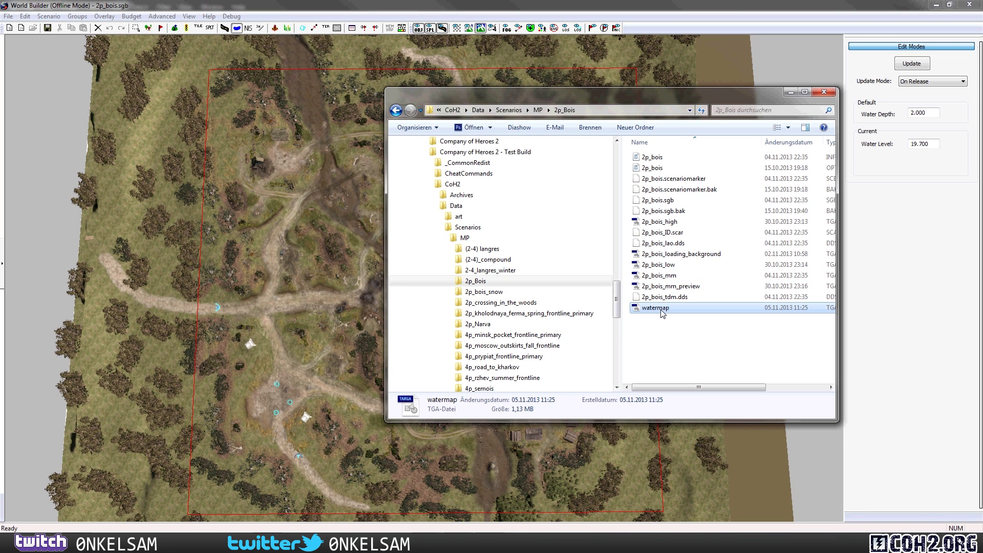
double_click(658, 308)
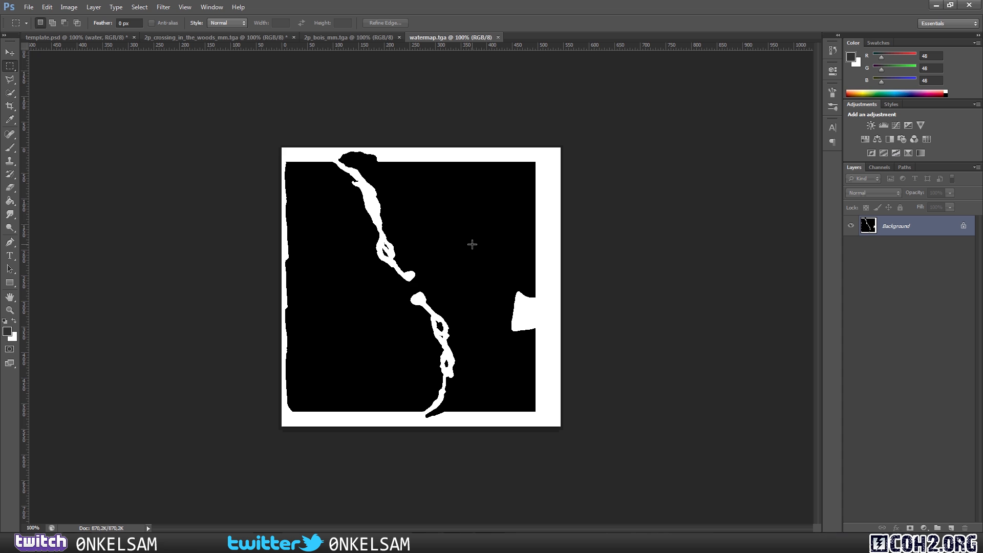
- Copy the entire watermap image and paste it into template.psd as a new layer directly above mapname_mm
drag(244, 118, 701, 504)
click(47, 7)
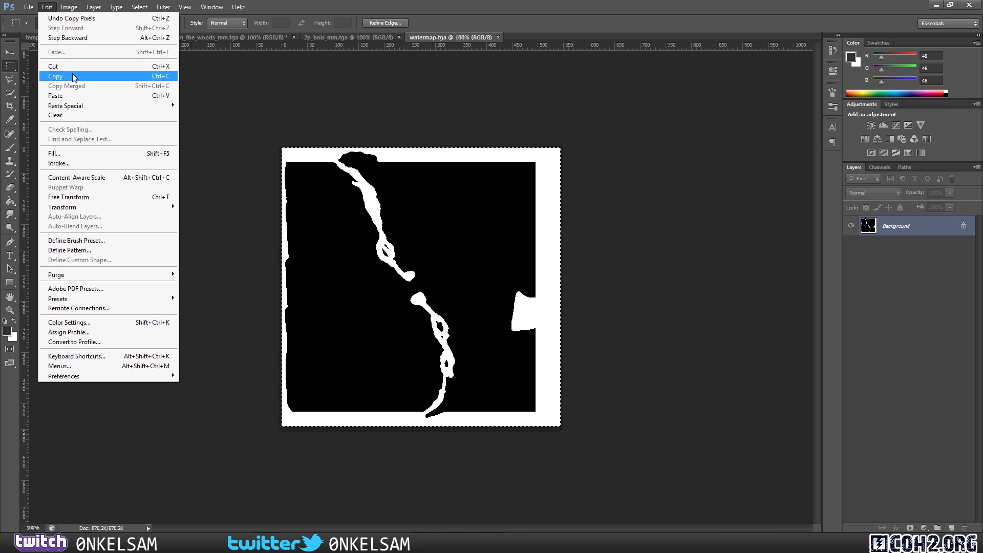
click(56, 76)
click(62, 37)
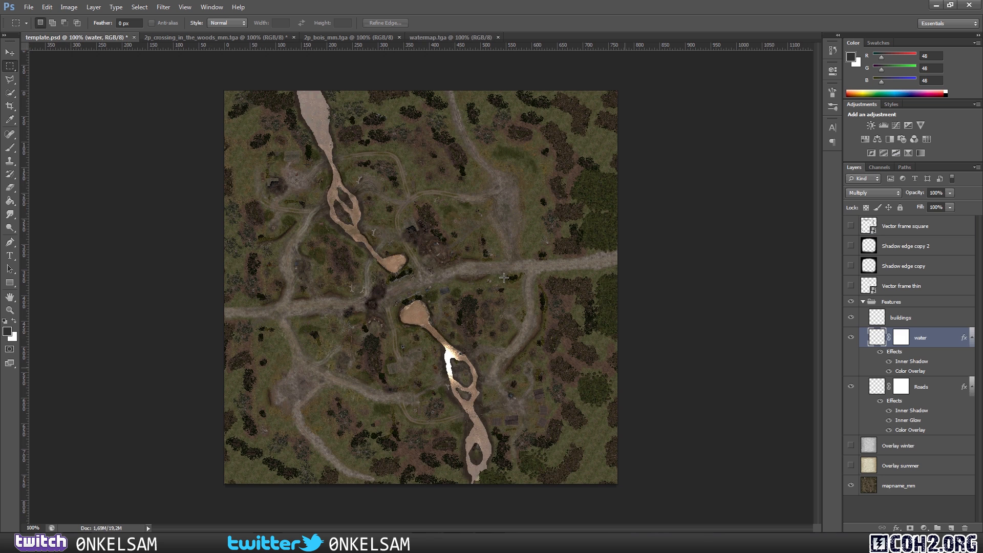
click(914, 482)
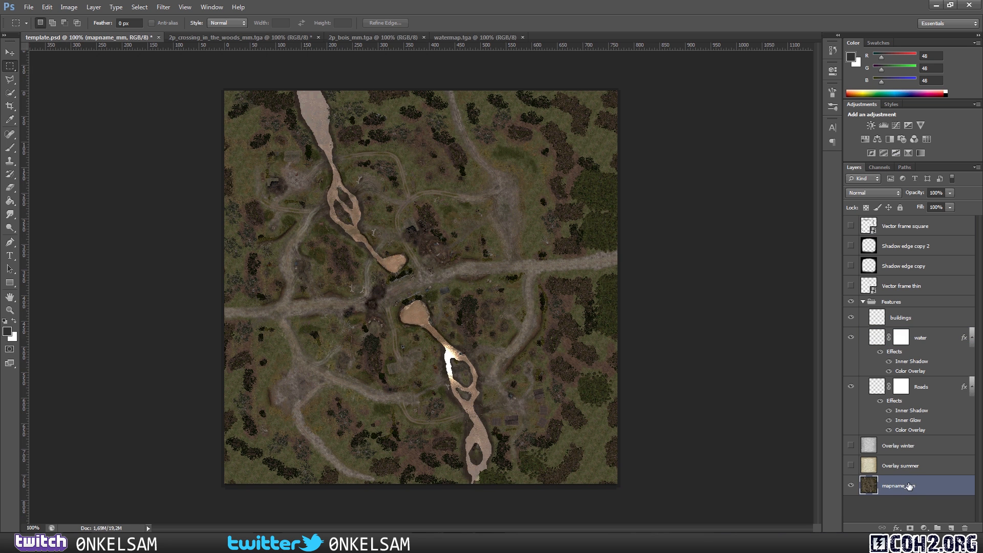
click(32, 10)
mouse_move(47, 8)
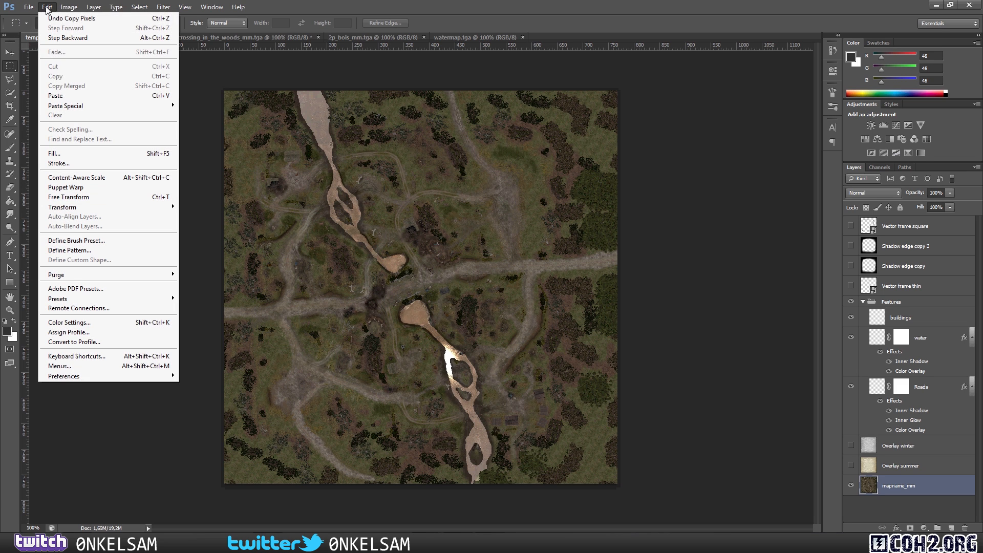
click(55, 96)
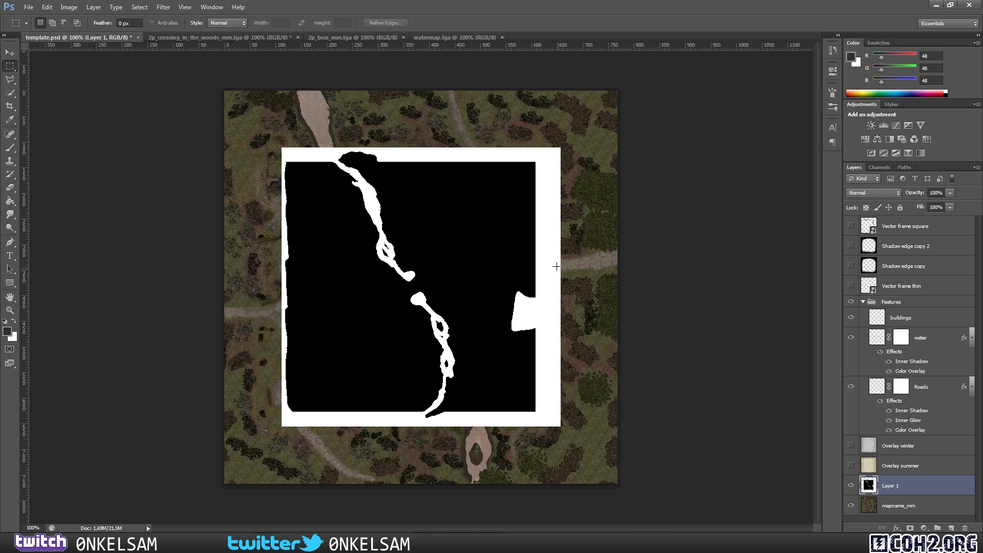
- Set the pasted water map layer's blend mode to Screen and its opacity to 66%
click(867, 192)
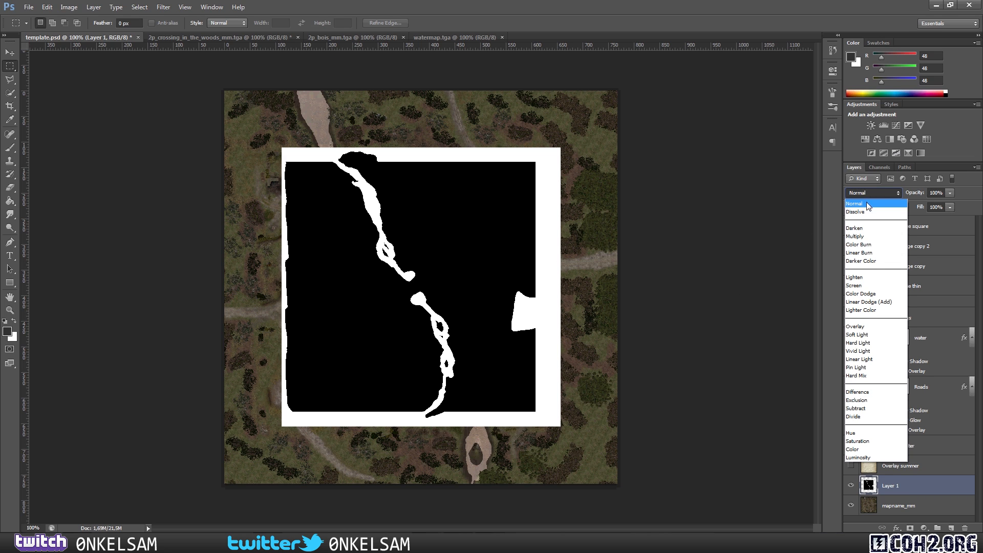
click(874, 286)
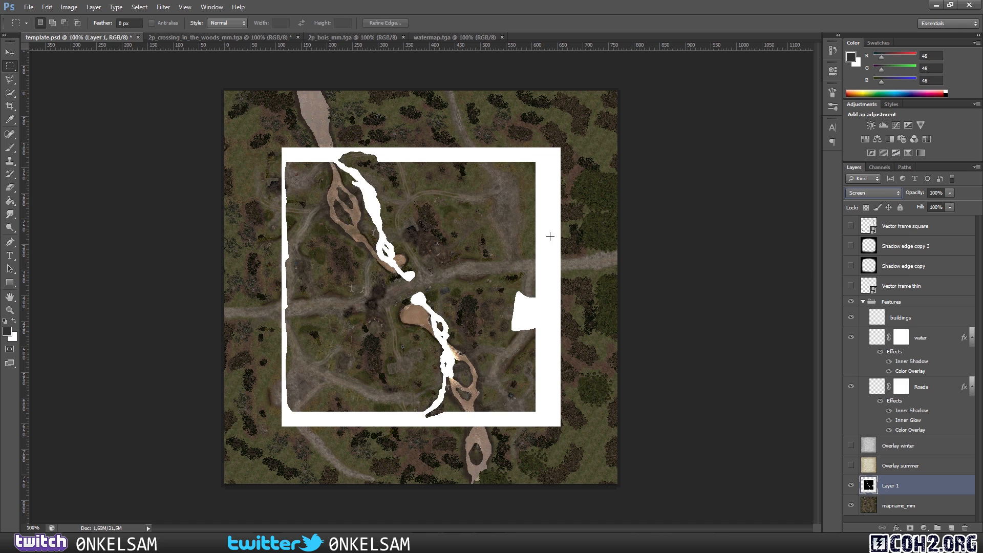
click(950, 194)
drag(938, 204, 932, 204)
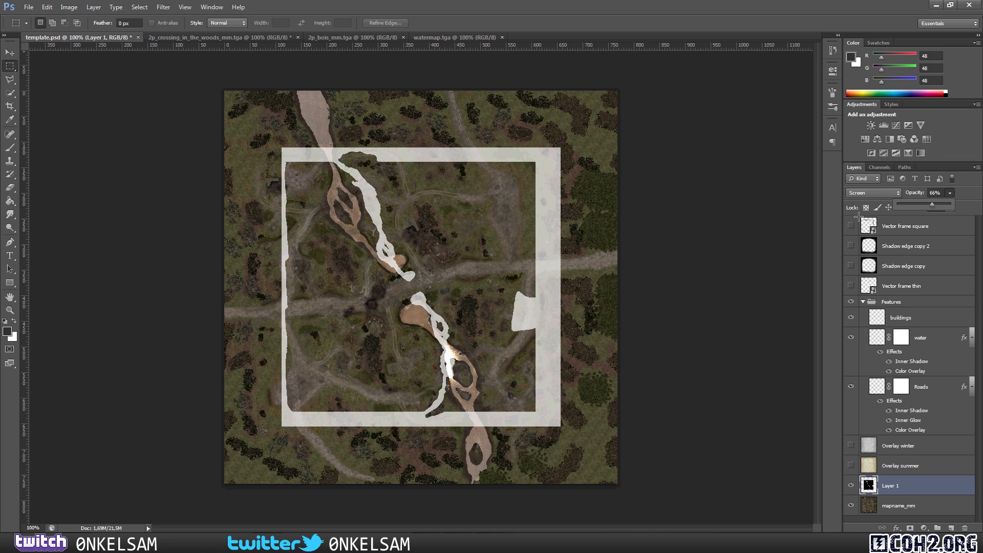
- Scale the water map layer proportionally about its centre to 219% so its rivers match the riverbeds on the minimap
click(11, 53)
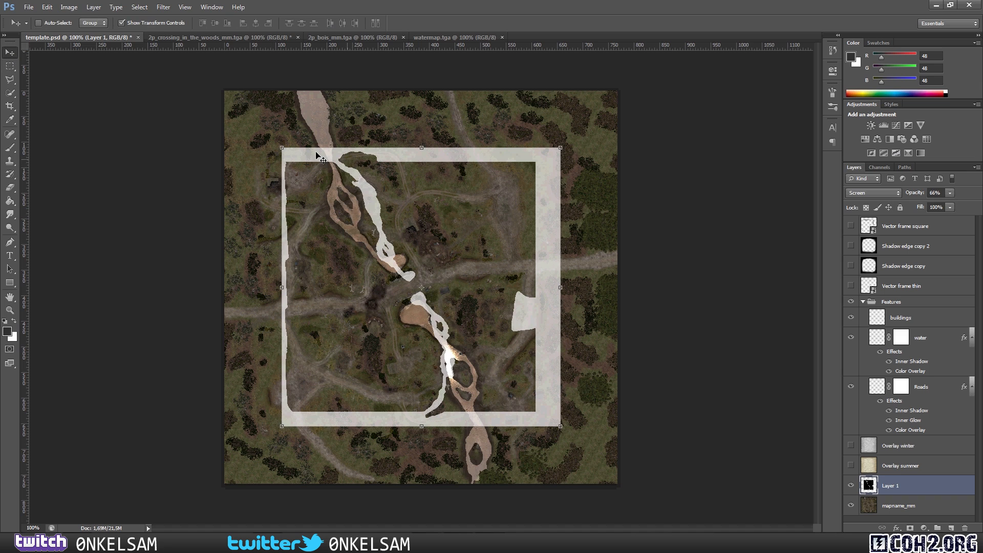
click(459, 147)
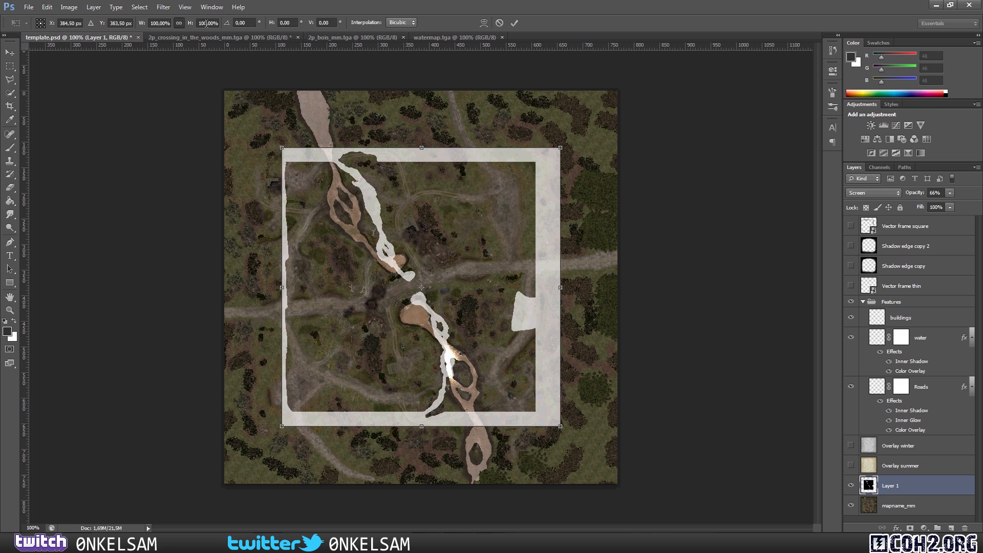
click(159, 23)
key(Up)
key(Up)
key(Up)
key(Up)
key(Up)
key(Up)
key(Up)
key(Up)
key(Up)
key(Up)
key(Up)
key(Up)
key(Up)
key(Up)
key(Up)
key(Up)
key(Up)
key(Up)
key(Up)
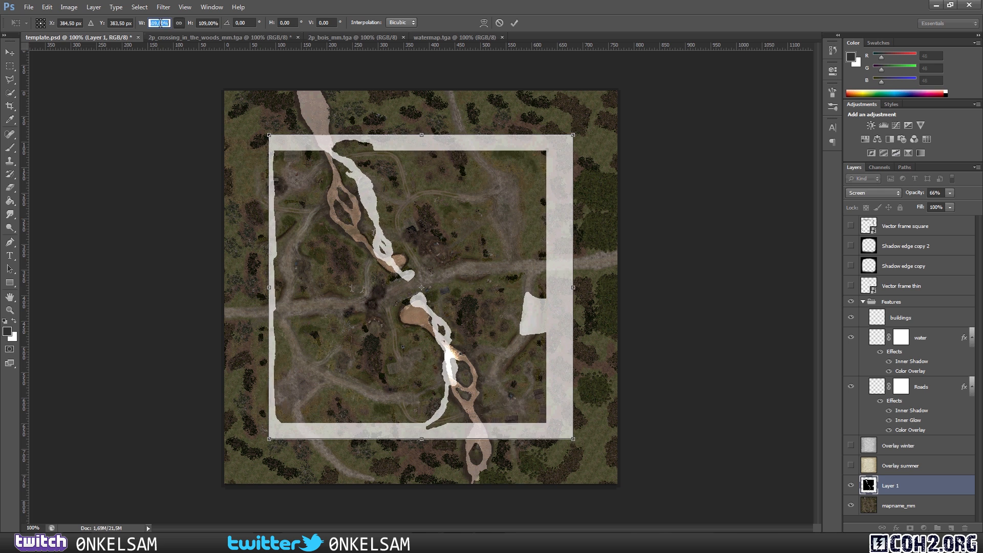
key(Up)
key(Up)
key(Up)
key(Up)
key(Up)
key(Up)
key(Up)
key(Up)
key(Up)
key(Up)
key(Up)
key(Up)
key(Up)
key(Up)
key(Up)
key(Up)
key(Up)
key(Up)
key(Up)
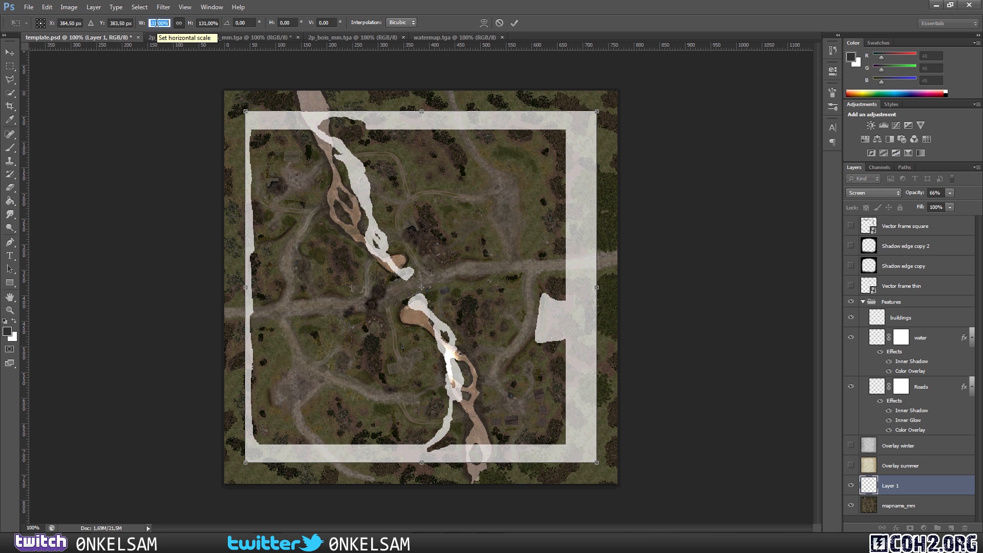
key(Up)
key(Up)
key(Up)
key(Up)
key(Up)
key(Up)
key(Up)
key(Up)
key(Up)
key(Up)
key(Up)
key(Up)
key(Up)
key(Up)
key(Up)
key(Up)
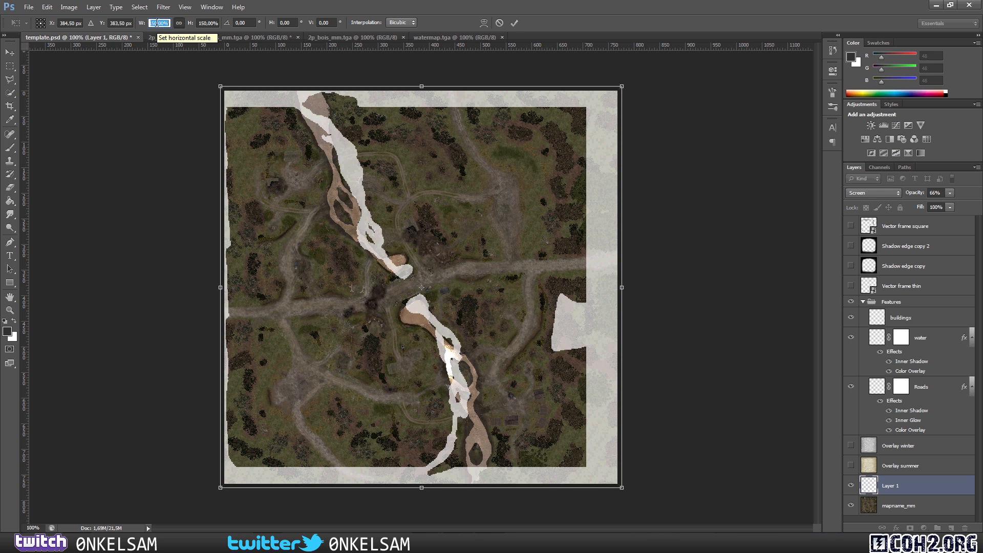
key(Up)
key(Up)
key(Up)
key(Up)
key(Up)
key(Up)
key(Up)
key(Up)
key(Up)
key(Up)
key(Up)
key(Up)
key(Up)
key(Up)
key(Up)
key(Up)
key(Up)
key(Up)
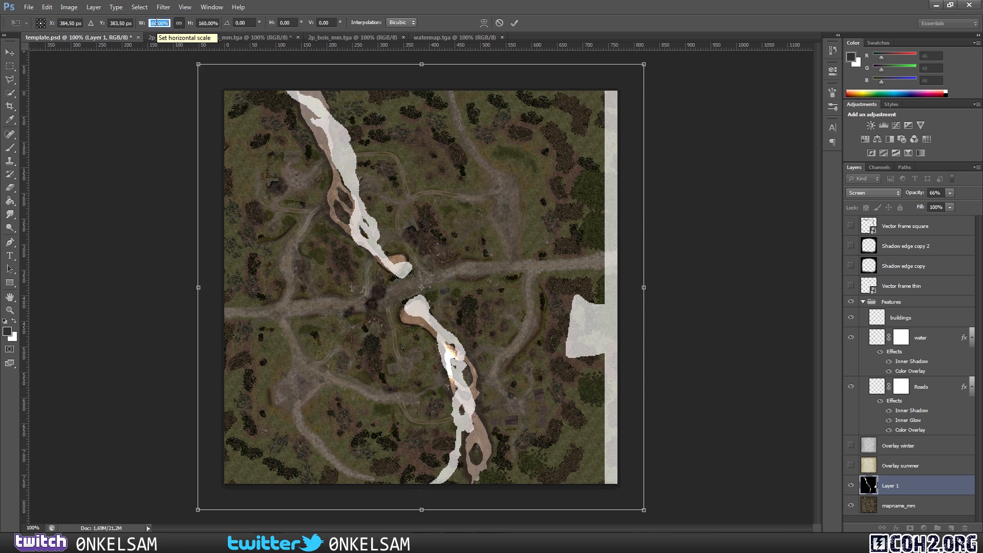
key(Up)
key(Up)
key(Up)
key(Up)
key(Up)
key(Up)
key(Up)
key(Up)
key(Up)
key(Up)
key(Up)
key(Up)
key(Up)
key(Up)
key(Up)
key(Up)
key(Up)
key(Up)
key(Up)
key(Up)
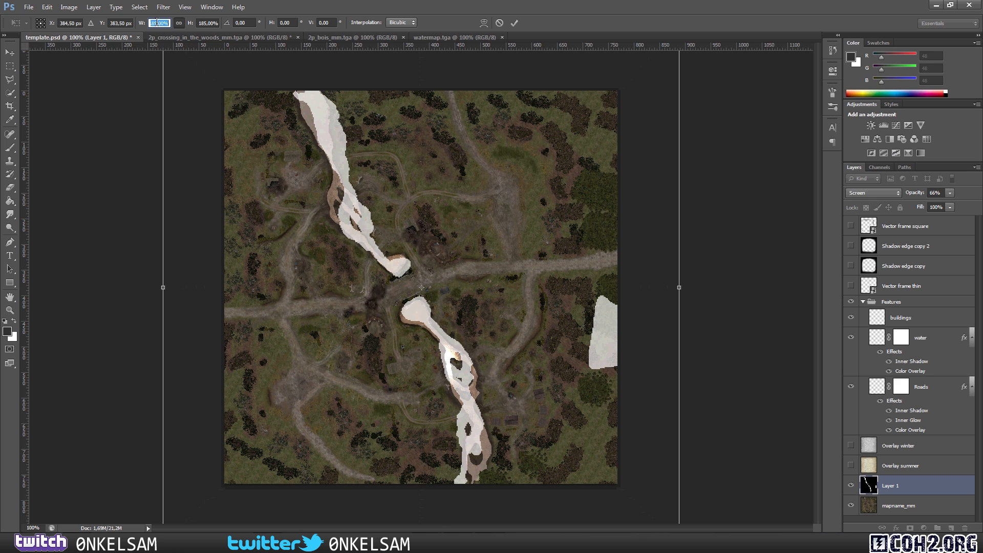
key(Up)
key(Up)
key(Up)
key(Up)
key(Up)
key(Up)
key(Up)
key(Up)
key(Up)
key(Up)
key(Up)
key(Up)
key(Up)
key(Up)
key(Up)
key(Up)
key(Up)
key(Up)
key(Up)
key(Up)
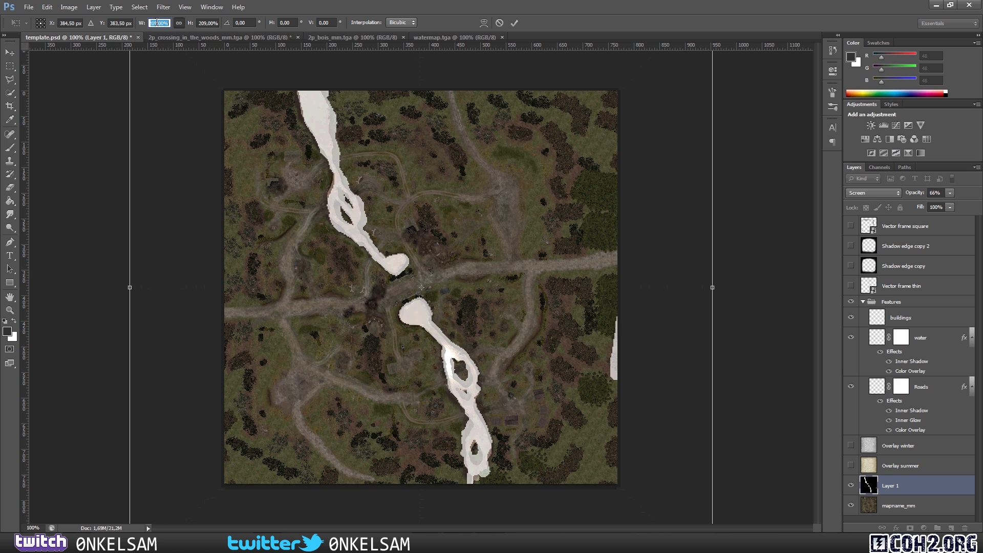
key(Up)
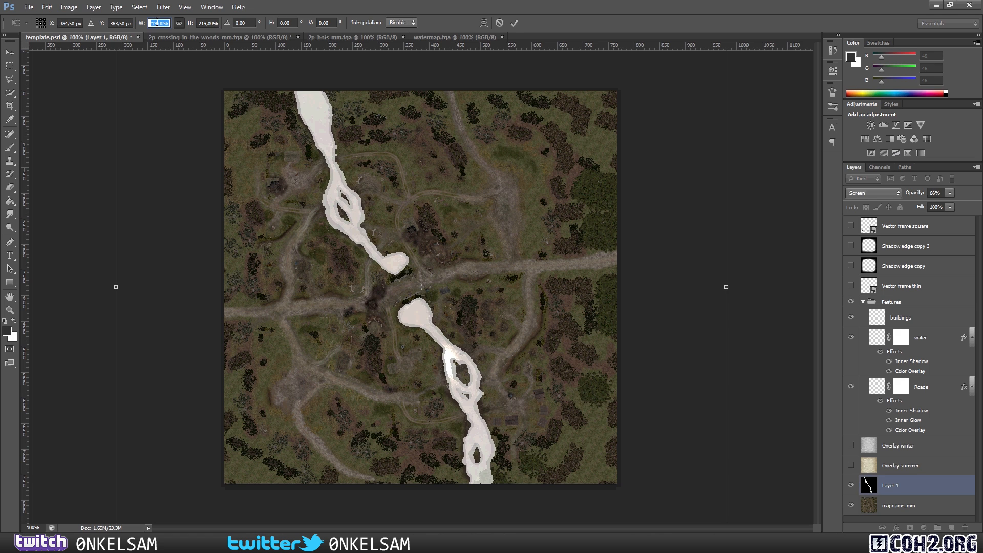
click(512, 25)
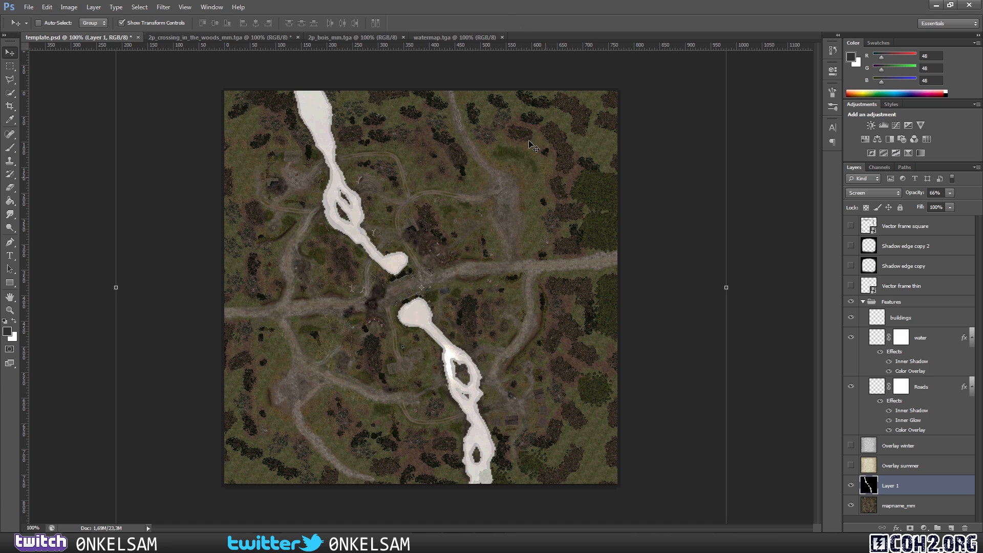
- Set the water map layer's opacity to 100% and select its white water areas with Color Range at fuzziness 80
click(952, 194)
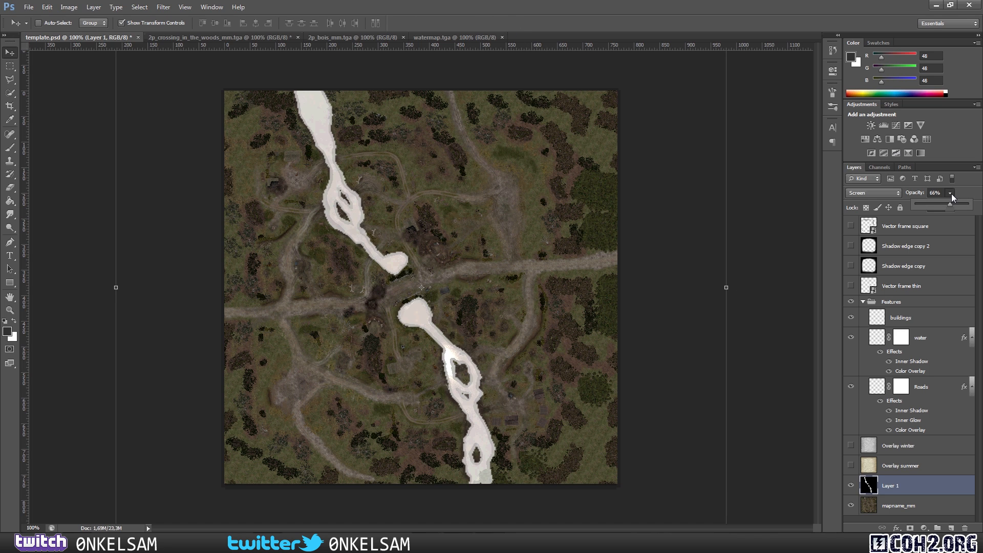
drag(952, 207, 978, 208)
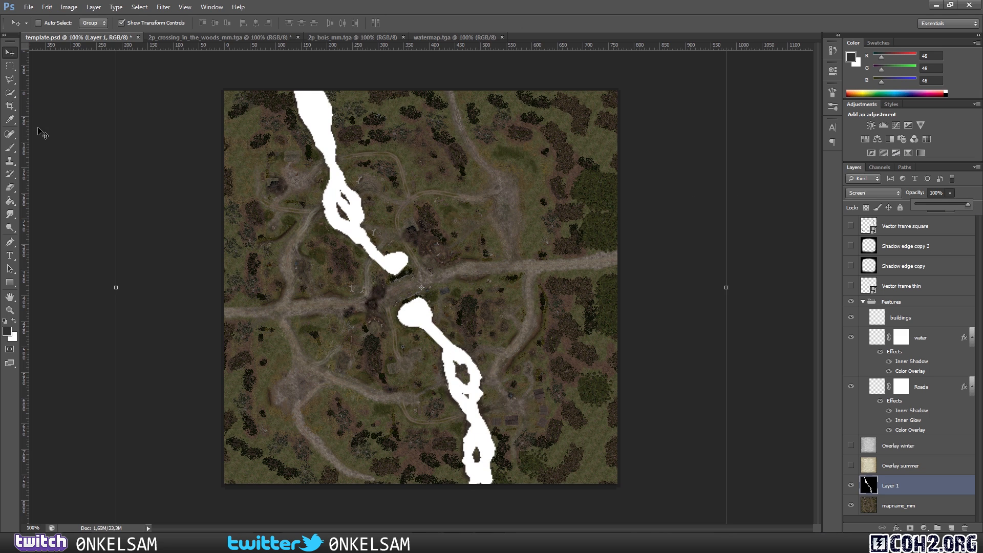
click(9, 67)
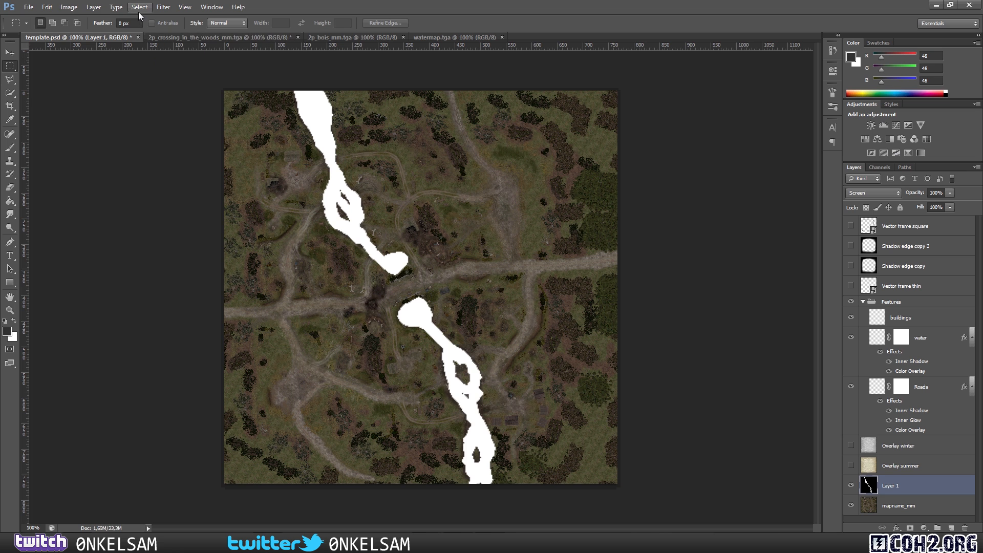
click(140, 10)
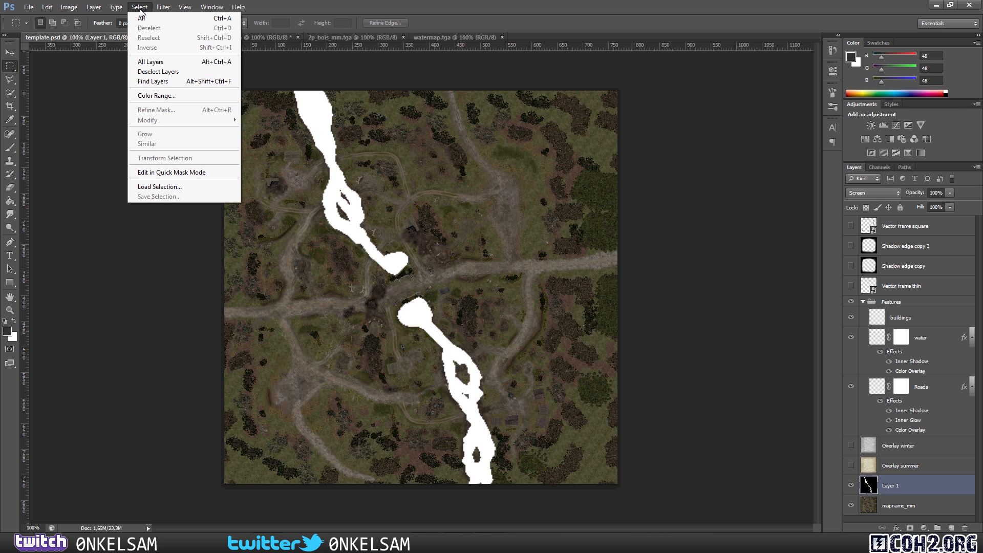
click(156, 95)
click(317, 107)
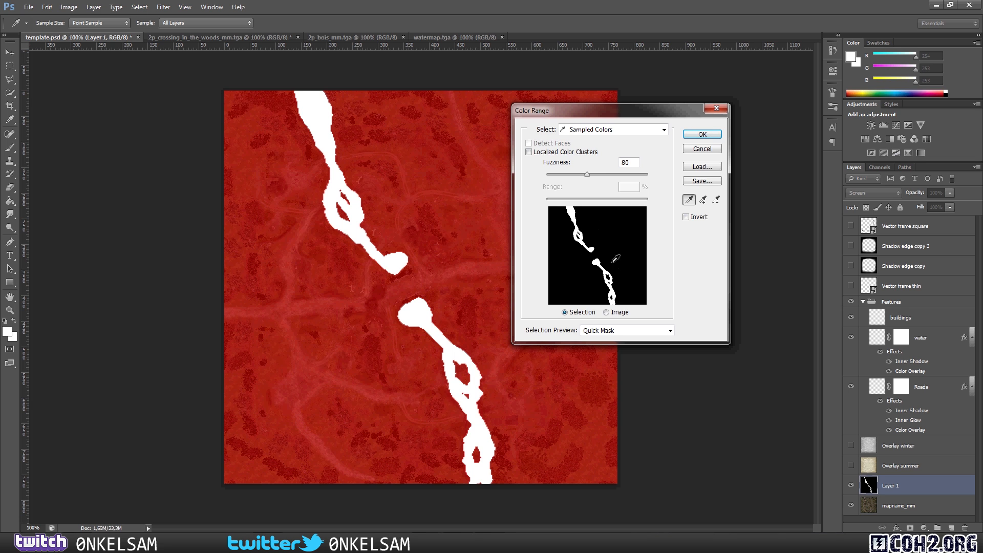
click(699, 134)
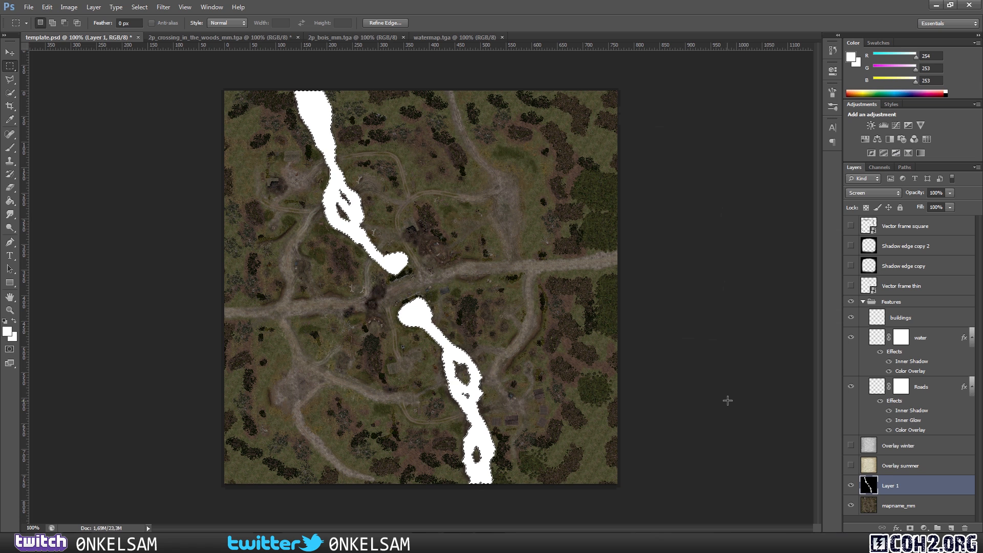
- Hide the water map layer and smooth the jagged edges of the water selection
click(852, 487)
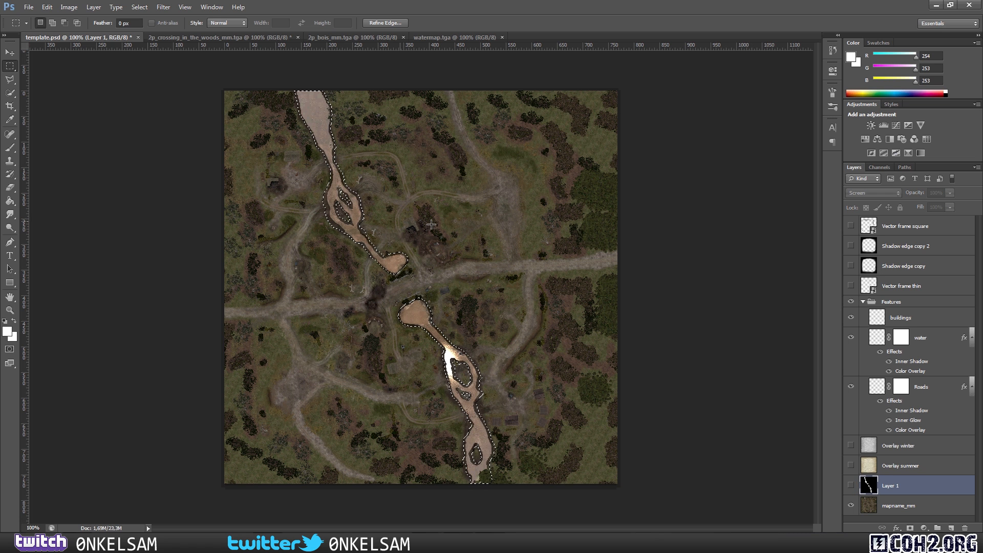
scroll(431, 224, up, 5)
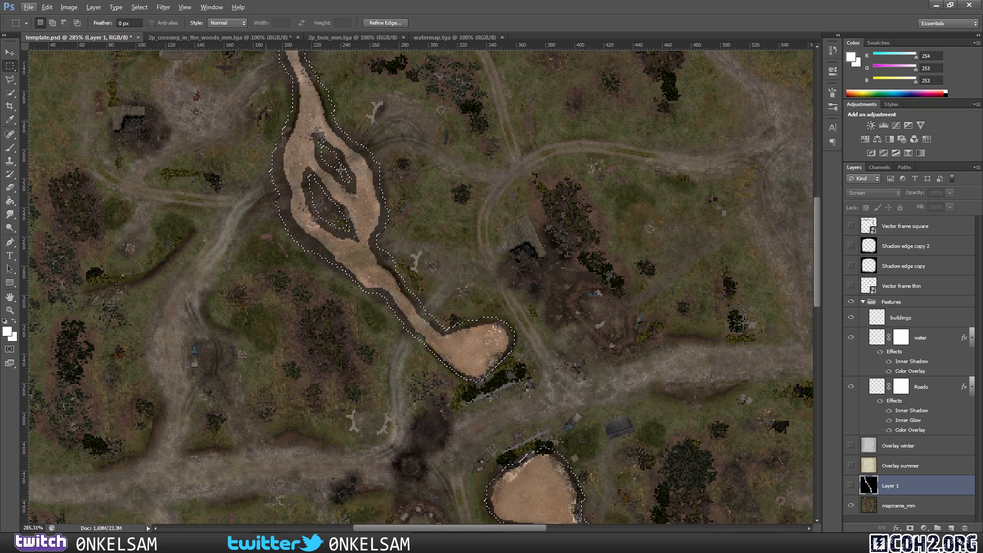
click(139, 7)
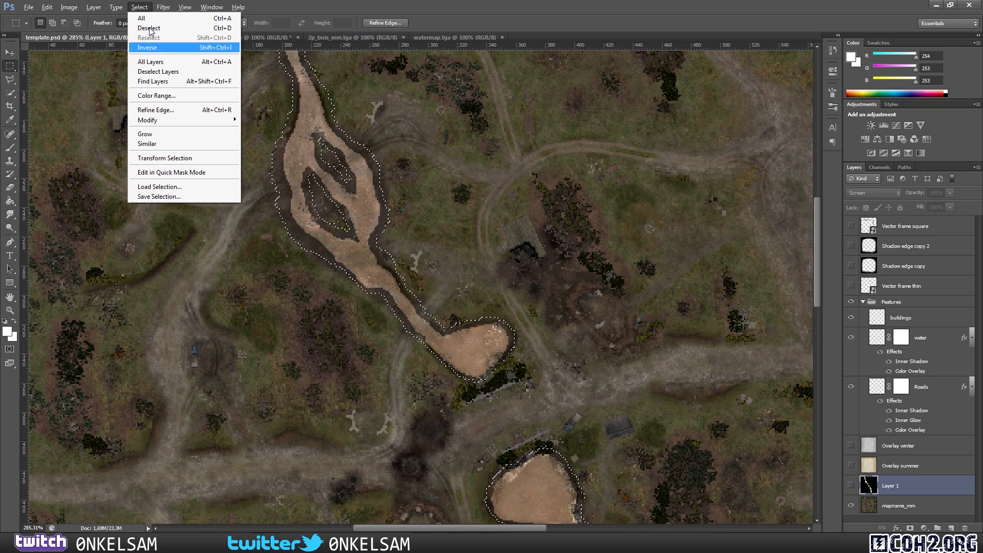
mouse_move(188, 122)
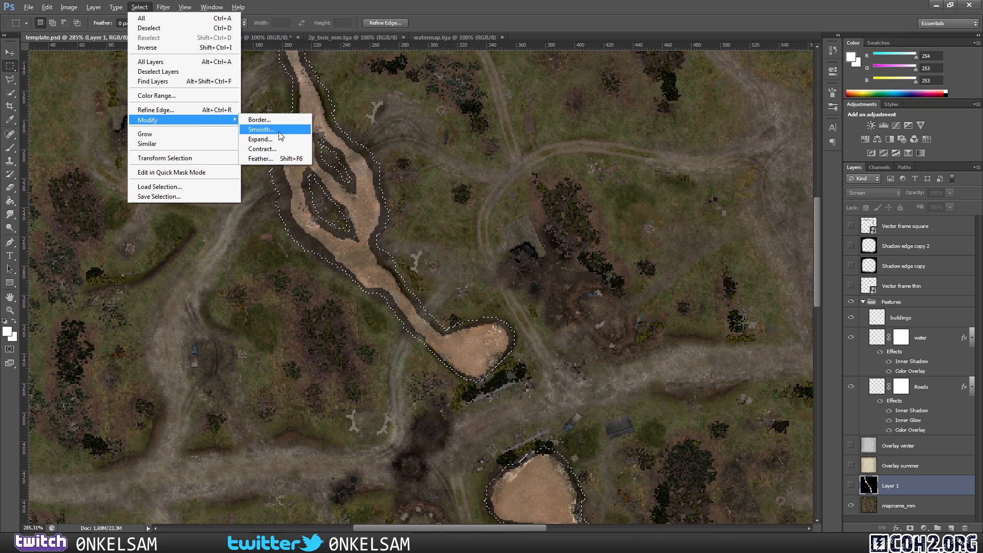
click(261, 130)
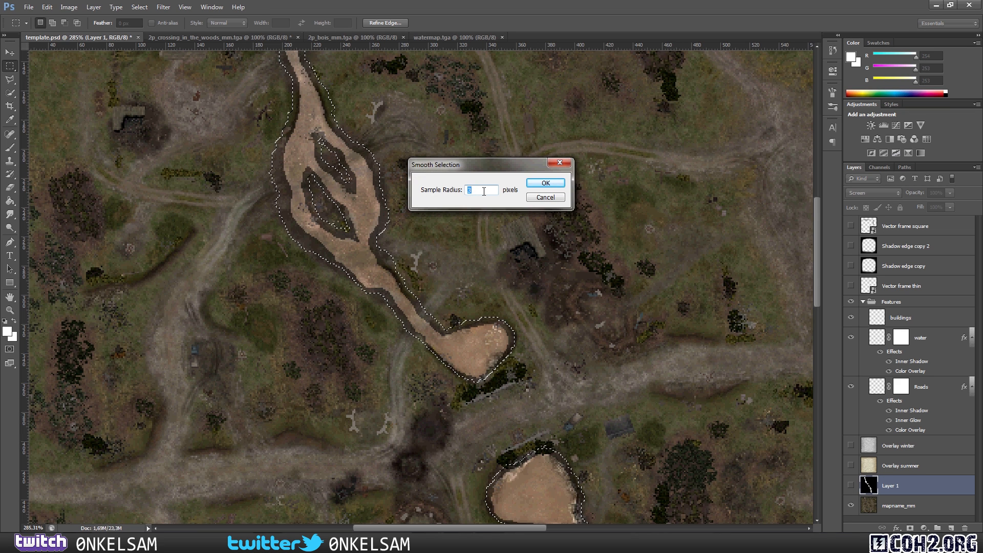
click(542, 184)
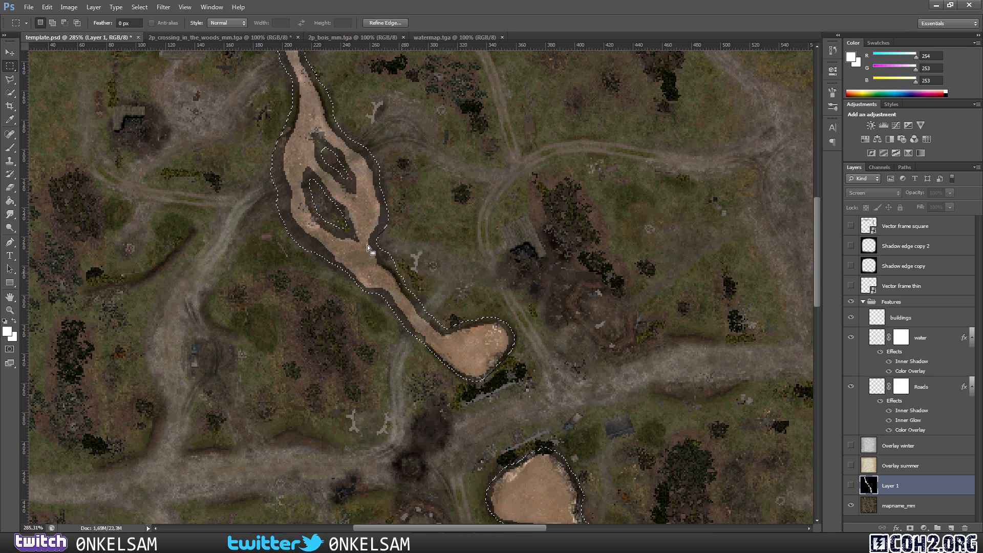
- Contract the water selection by a few pixels so it fits the riverbanks more closely
click(116, 7)
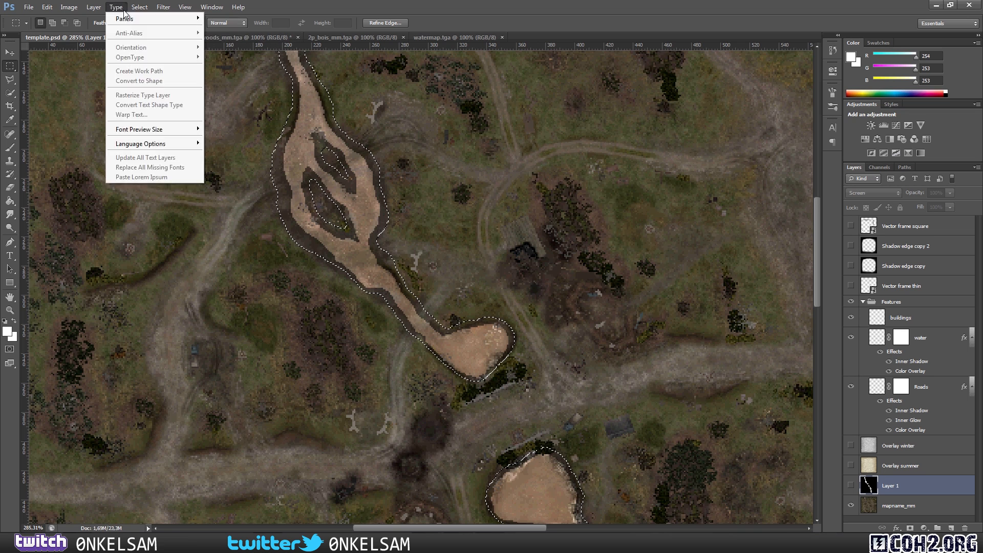
mouse_move(139, 7)
mouse_move(163, 123)
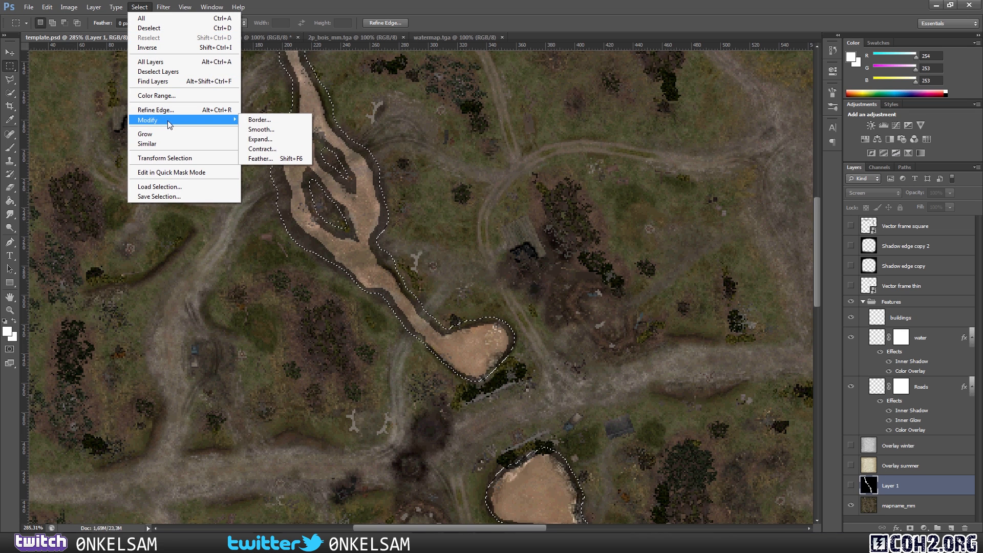
click(264, 149)
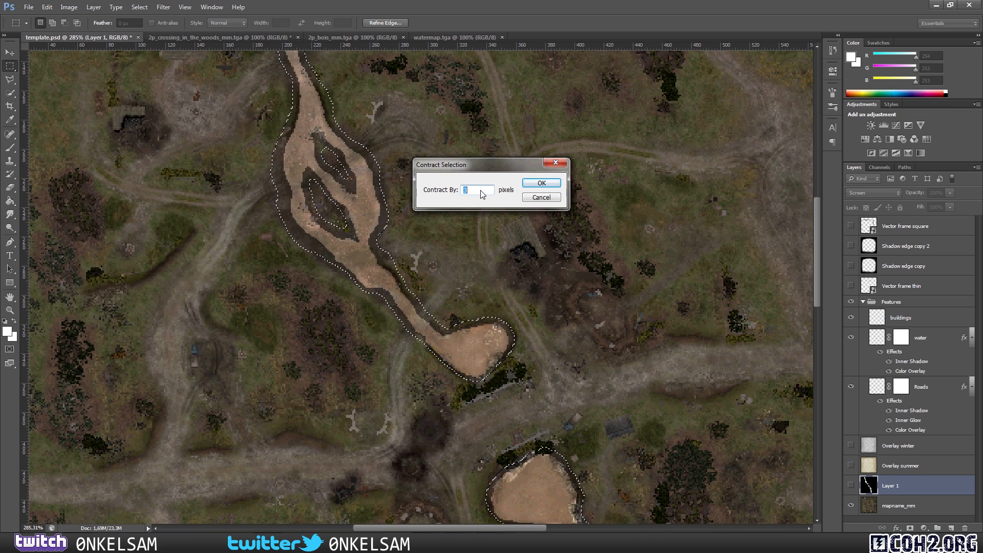
click(540, 184)
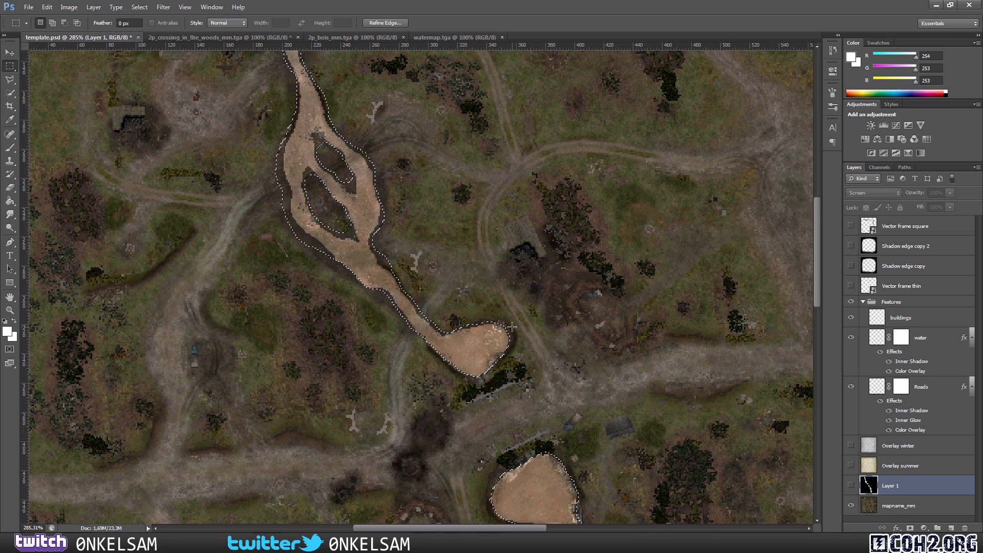
- Fill the water selection with black on the water layer in Normal mode at 100% opacity, and deselect it
alt+scroll(438, 265, down, 4)
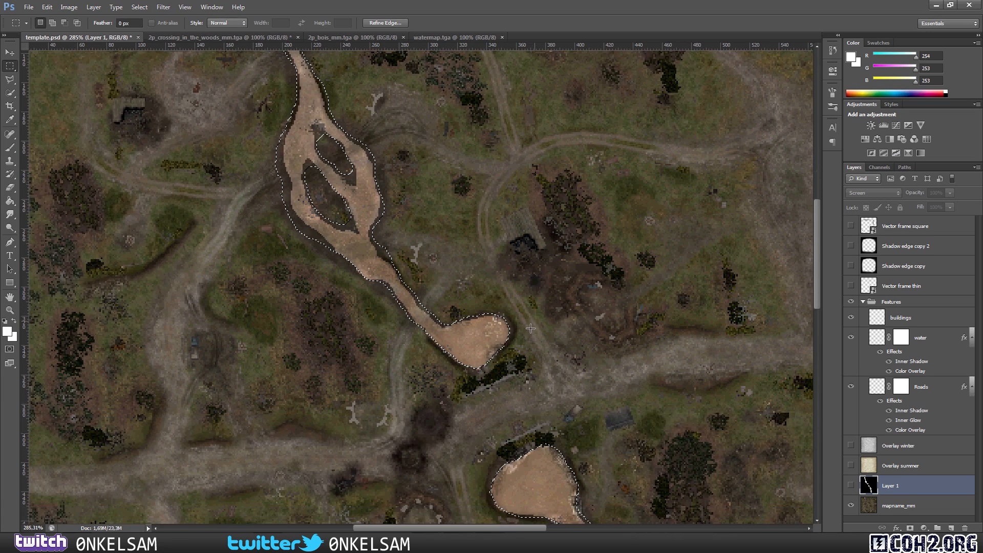
alt+scroll(537, 313, down, 4)
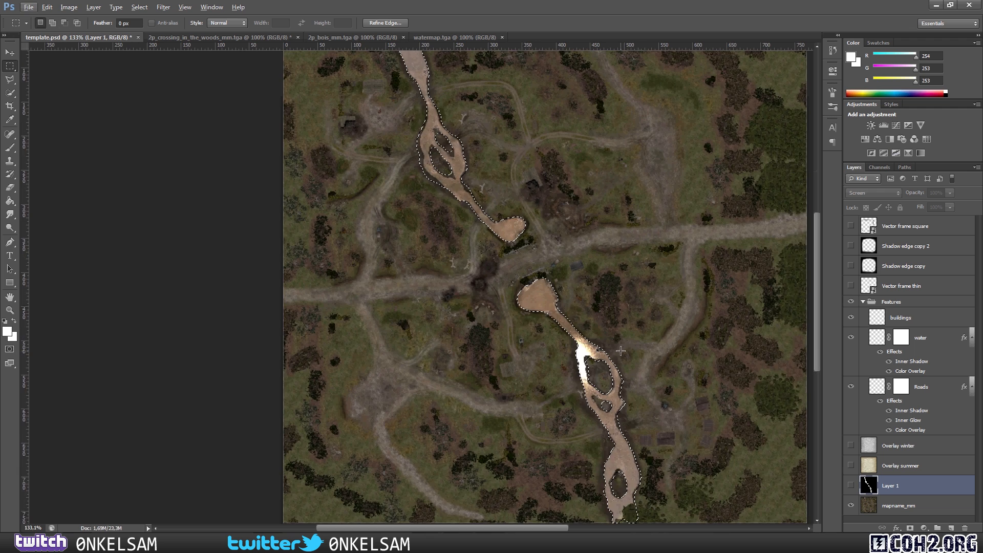
alt+scroll(736, 318, up, 2)
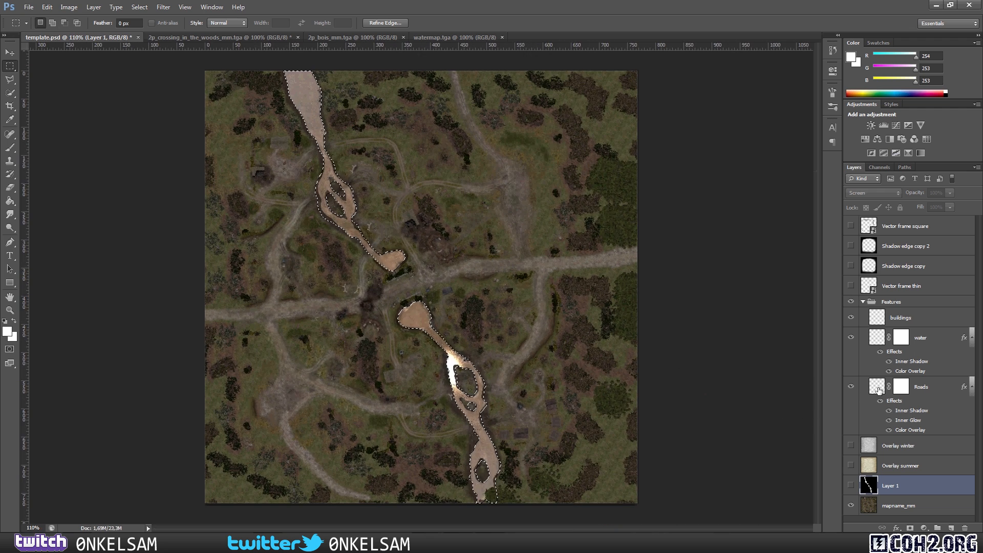
click(873, 343)
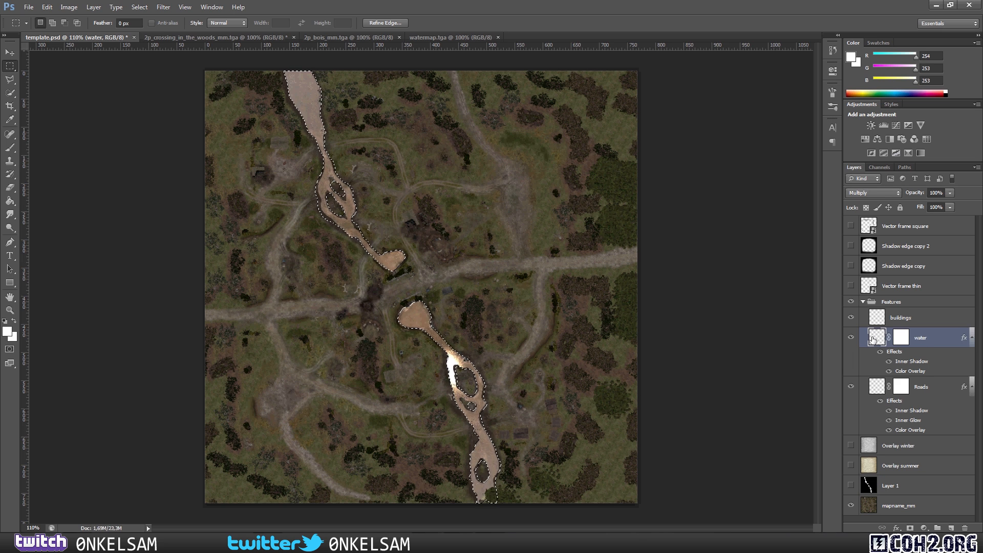
click(47, 7)
click(94, 150)
click(481, 167)
click(491, 243)
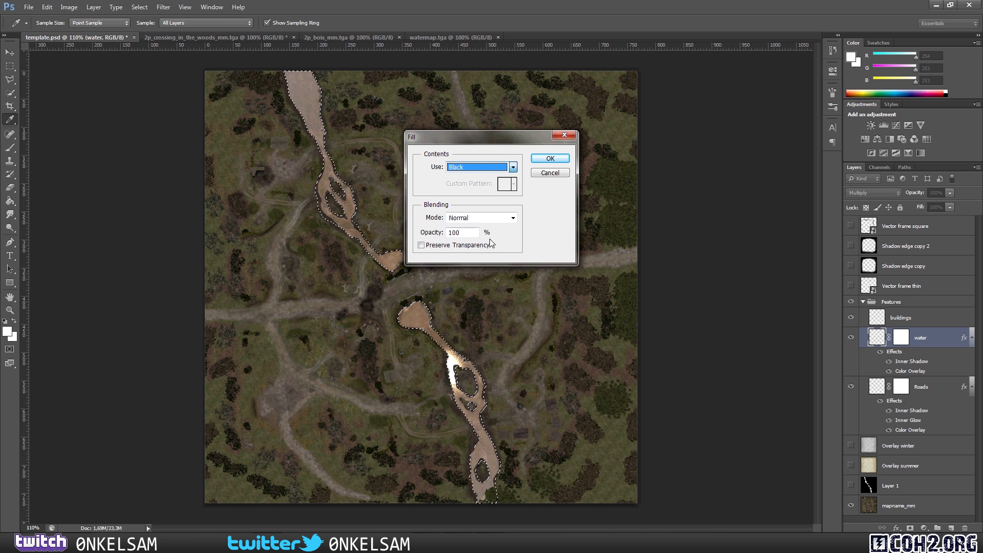
click(550, 158)
key(m)
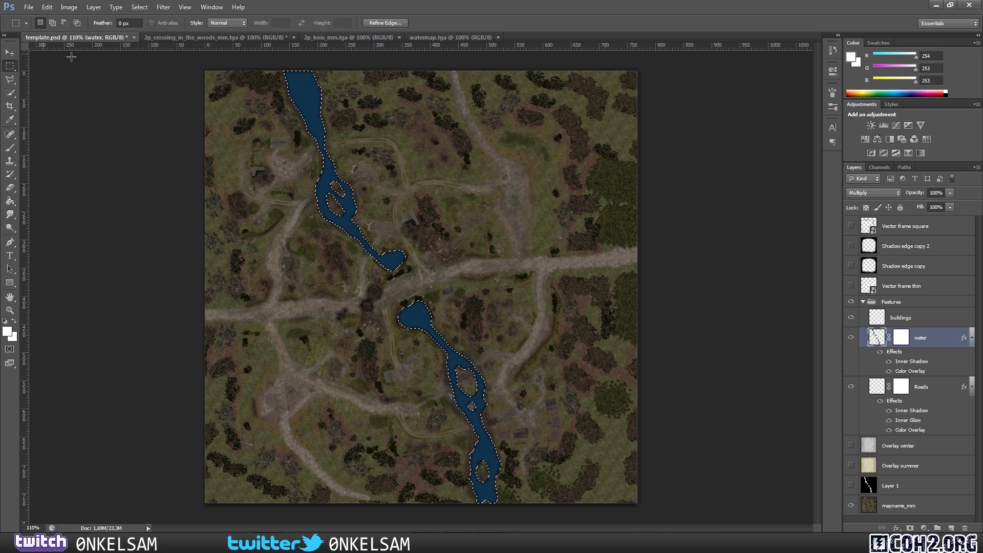
click(117, 102)
- Preview the summer and winter overlays in turn and leave only Overlay summer shown
click(851, 466)
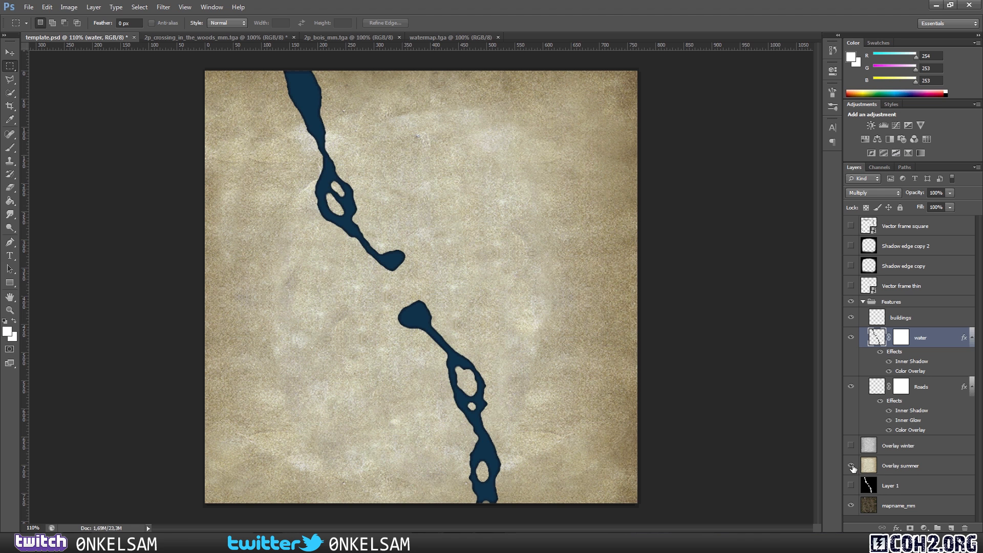
click(851, 466)
click(851, 446)
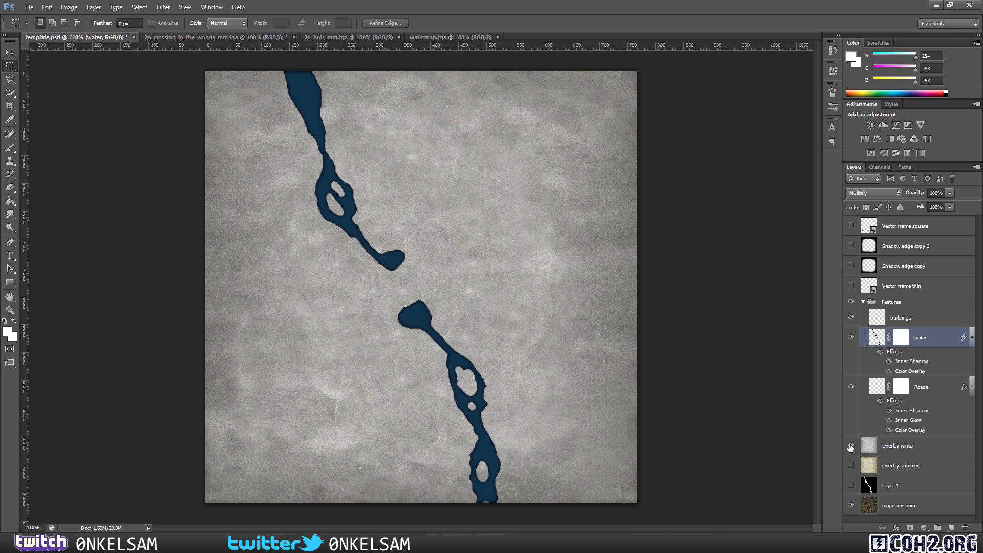
click(852, 447)
click(850, 465)
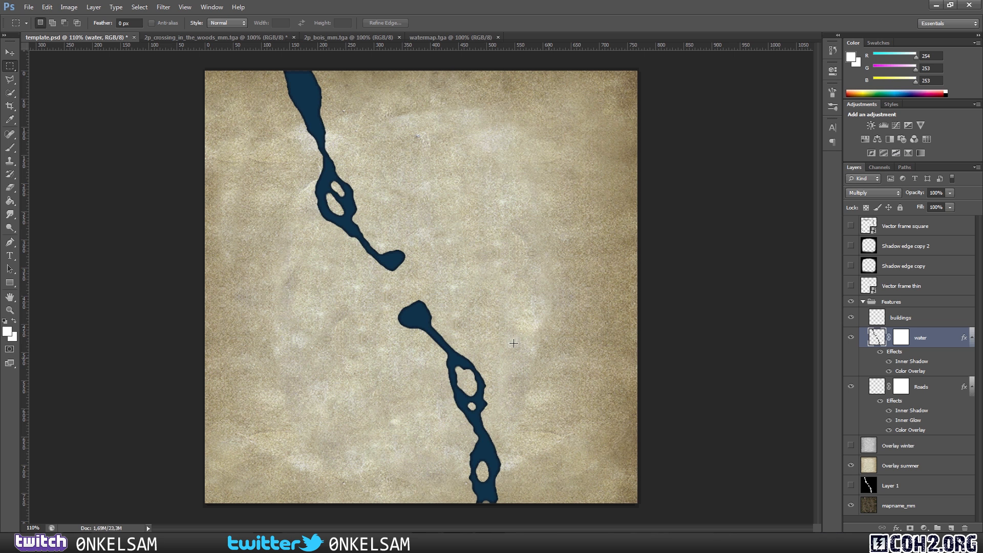
- Hide Overlay summer and paint the main east-west road across the map on the Roads layer with a hard round 25 px brush
click(851, 467)
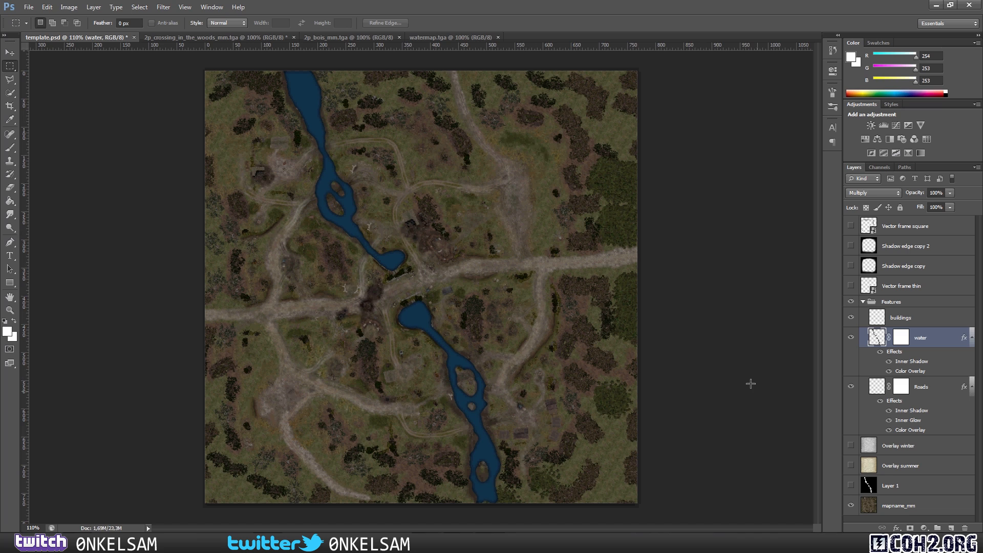
click(879, 392)
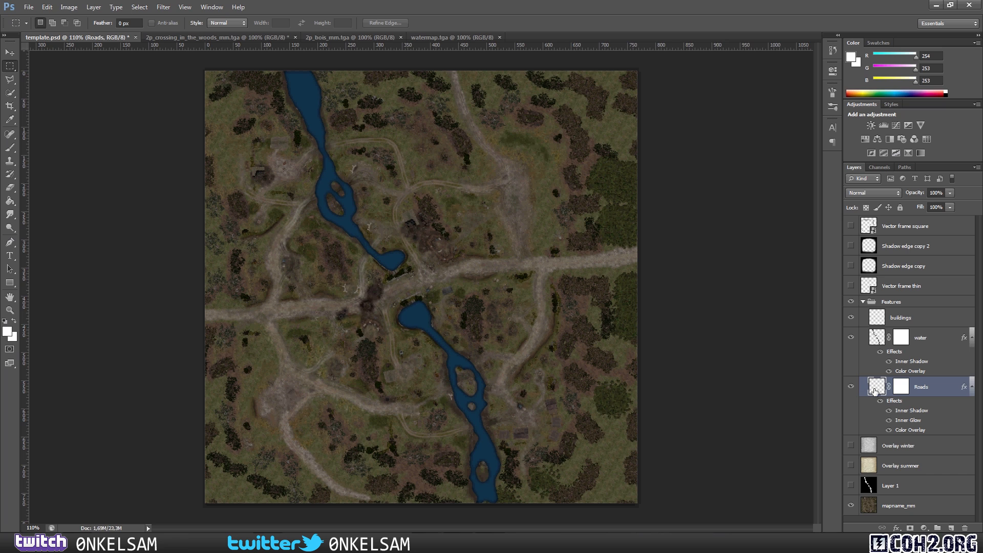
click(12, 149)
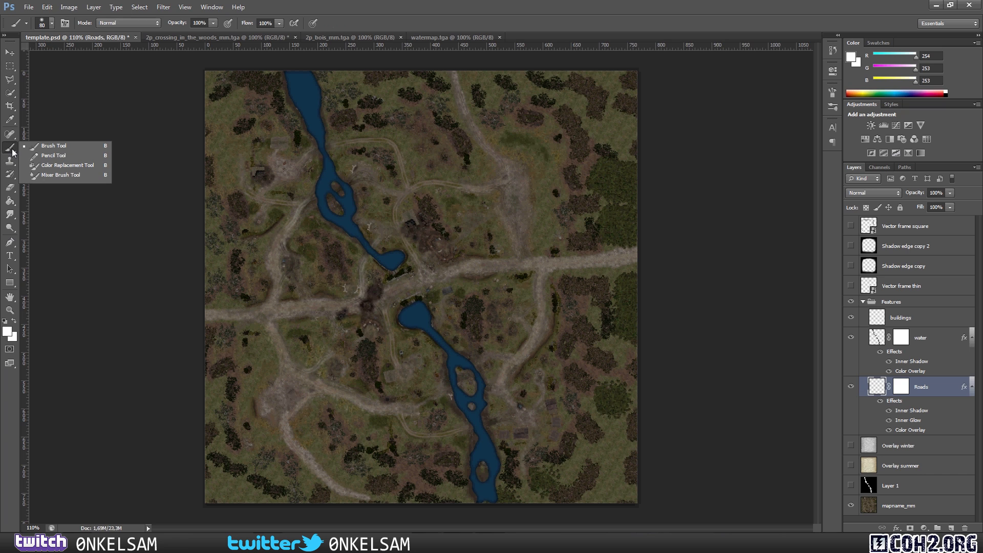
click(55, 150)
click(51, 23)
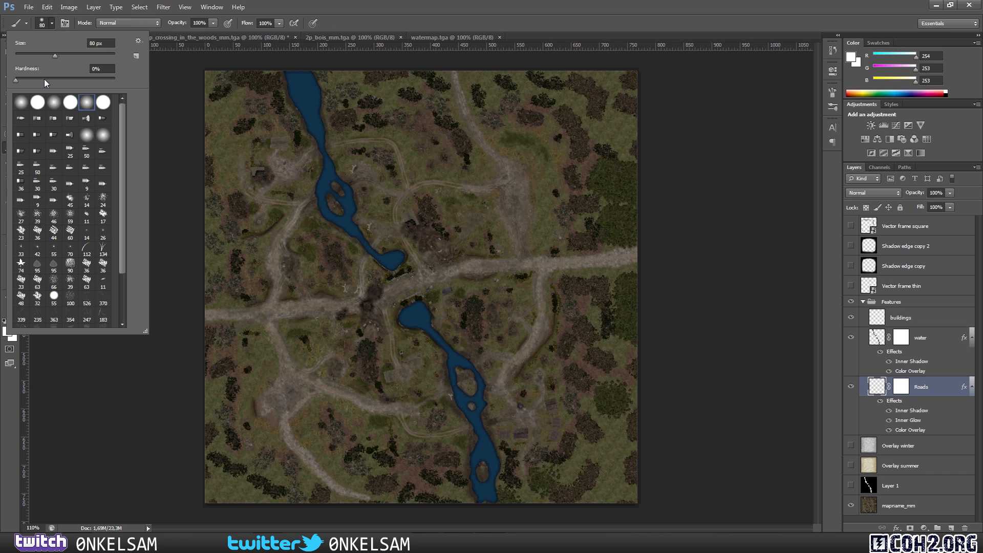
click(37, 103)
drag(55, 55, 49, 55)
click(655, 19)
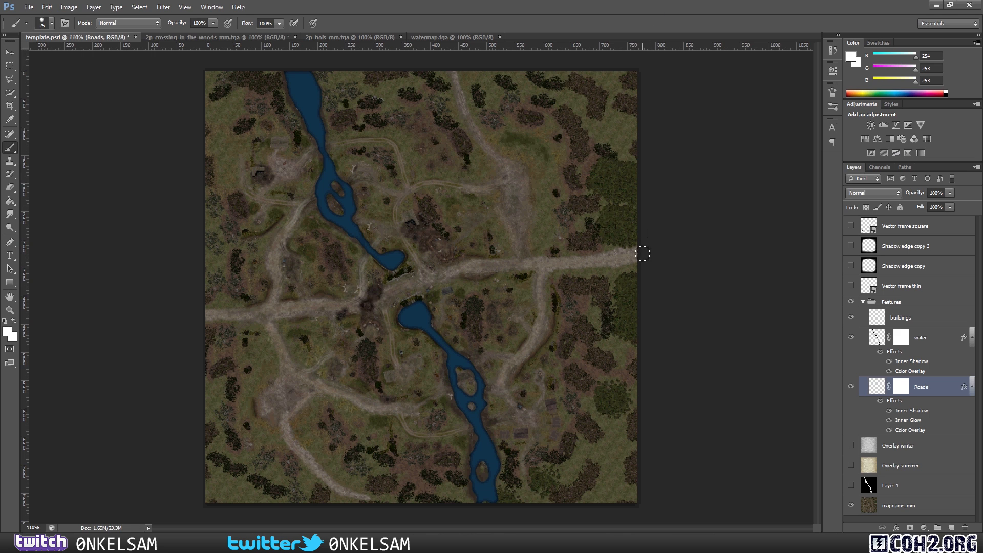
mouse_move(643, 257)
mouse_down()
mouse_move(471, 267)
mouse_move(362, 302)
mouse_move(194, 318)
mouse_up()
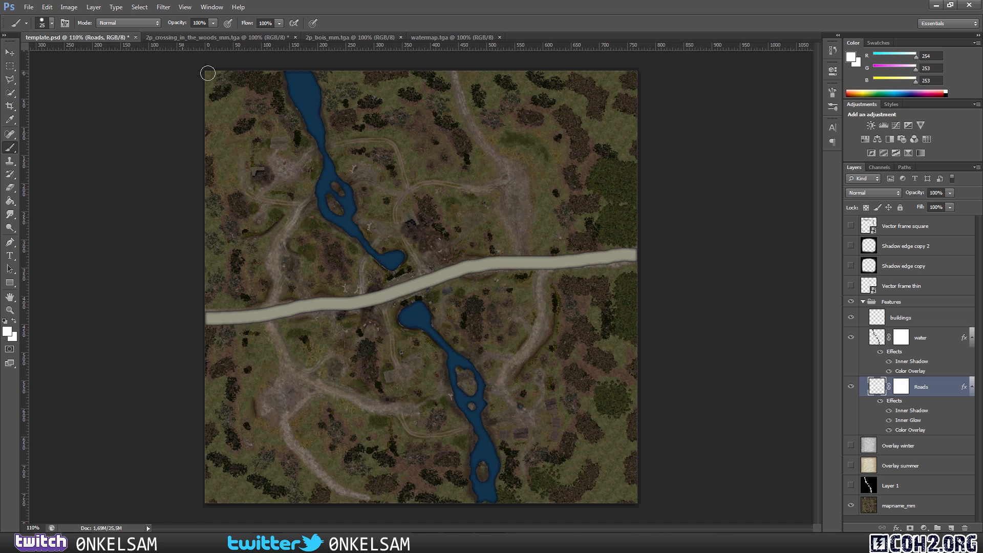
- Paint the two western side roads branching north and southeast from the main road with a 15 px brush
click(52, 23)
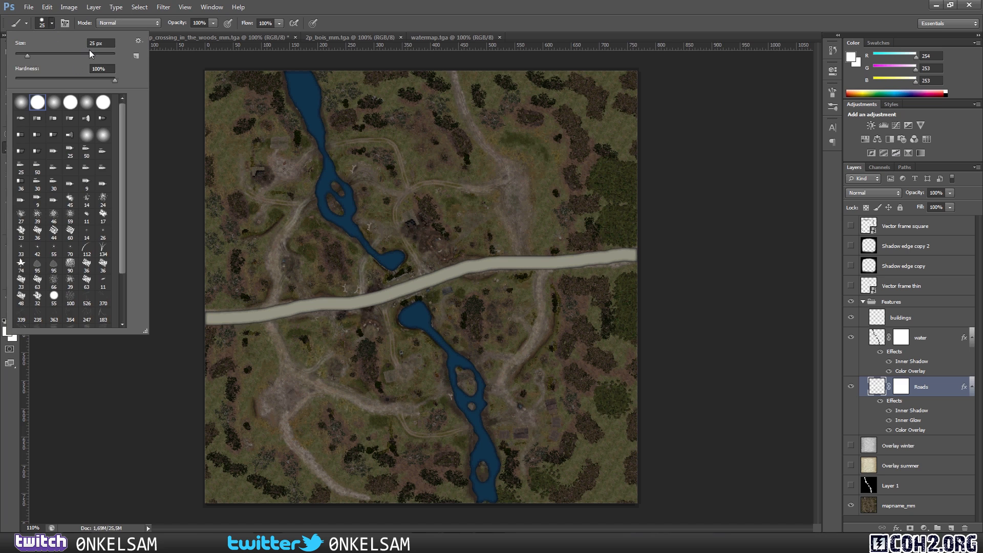
drag(33, 56, 23, 56)
click(413, 9)
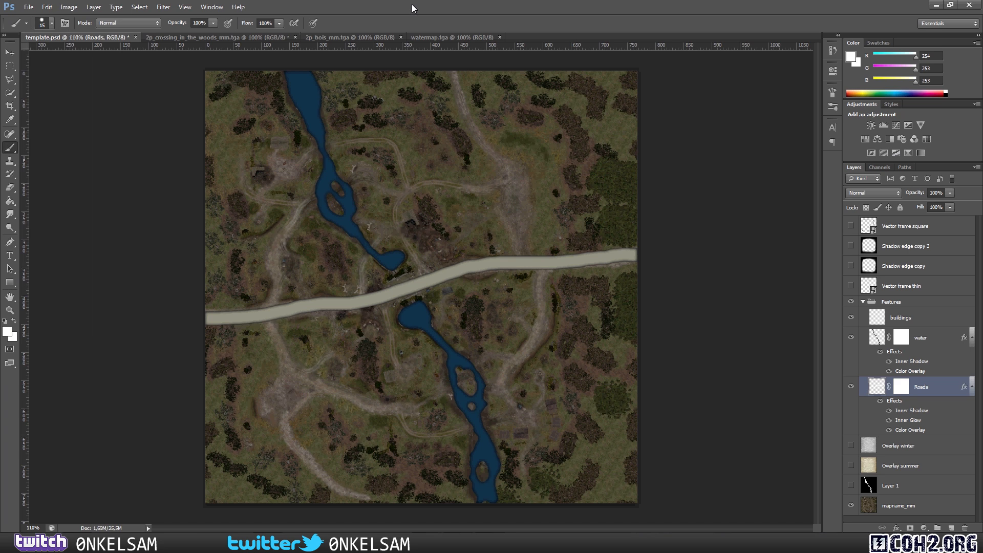
drag(270, 312, 281, 251)
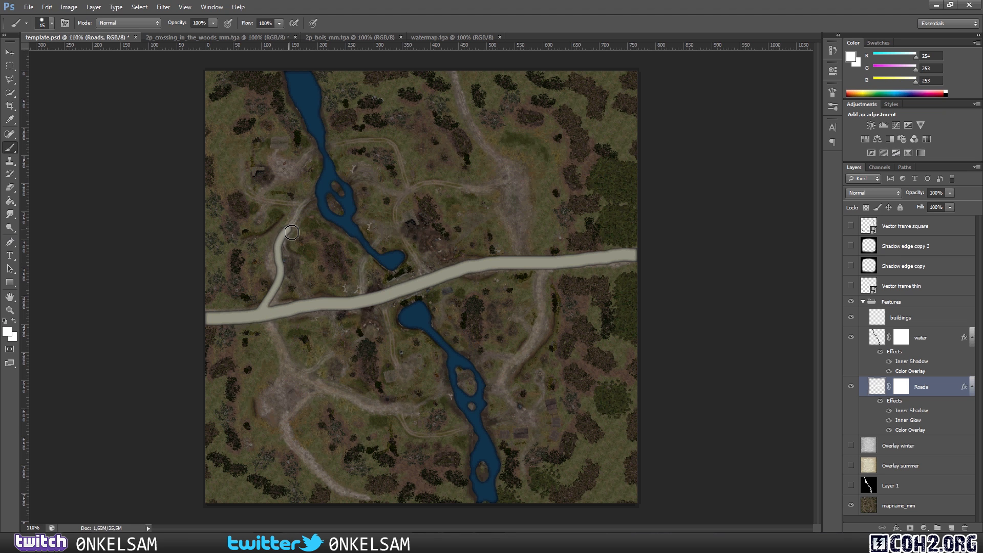
key(ctrl+z)
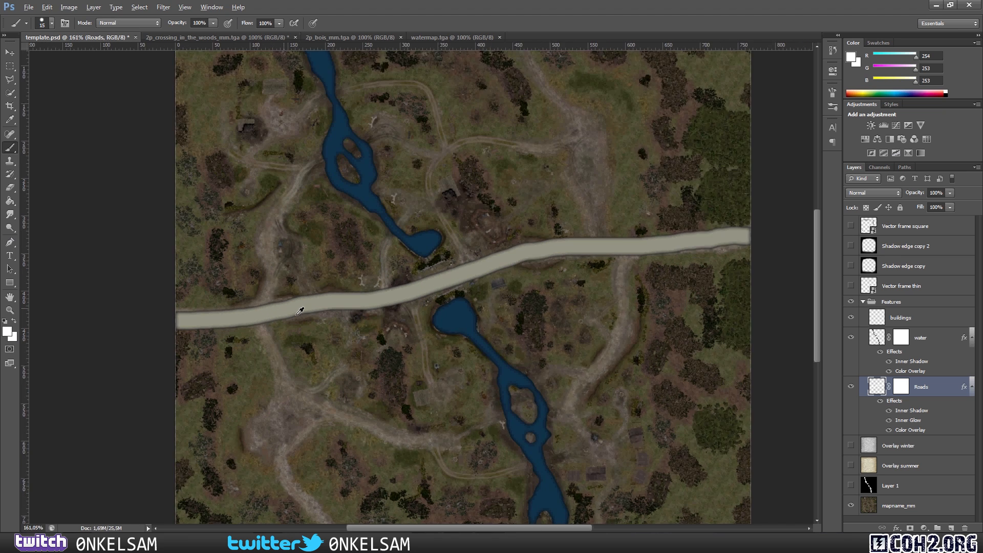
scroll(303, 278, up, 5)
mouse_move(254, 316)
mouse_down()
mouse_move(273, 275)
mouse_move(271, 213)
mouse_move(306, 158)
mouse_up()
scroll(292, 344, down, 2)
scroll(292, 344, down, 1)
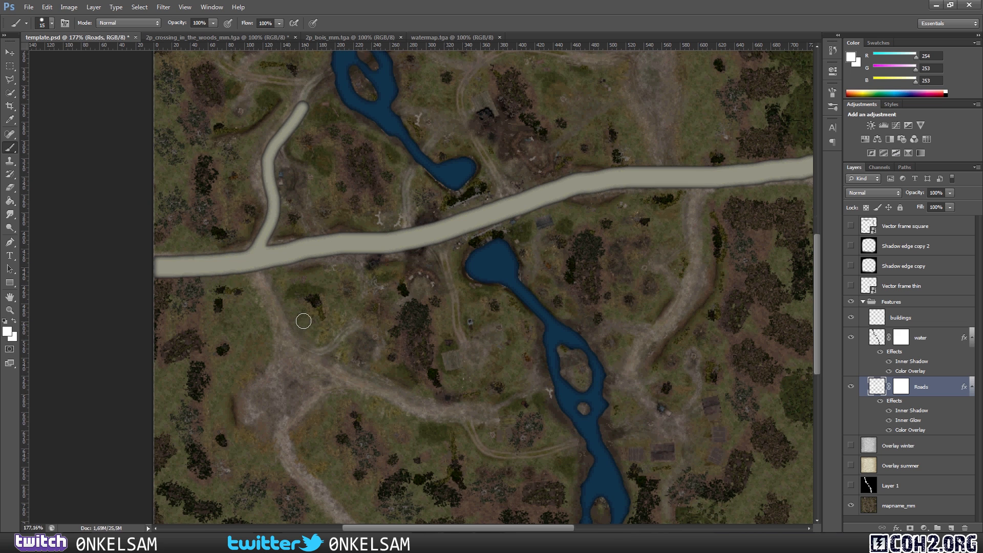
mouse_move(248, 267)
mouse_down()
mouse_move(288, 336)
mouse_move(349, 386)
mouse_move(498, 410)
mouse_up()
- Paint the remaining narrower roads with a 10 px brush, starting north of the main road, and preview them against Overlay summer
click(52, 23)
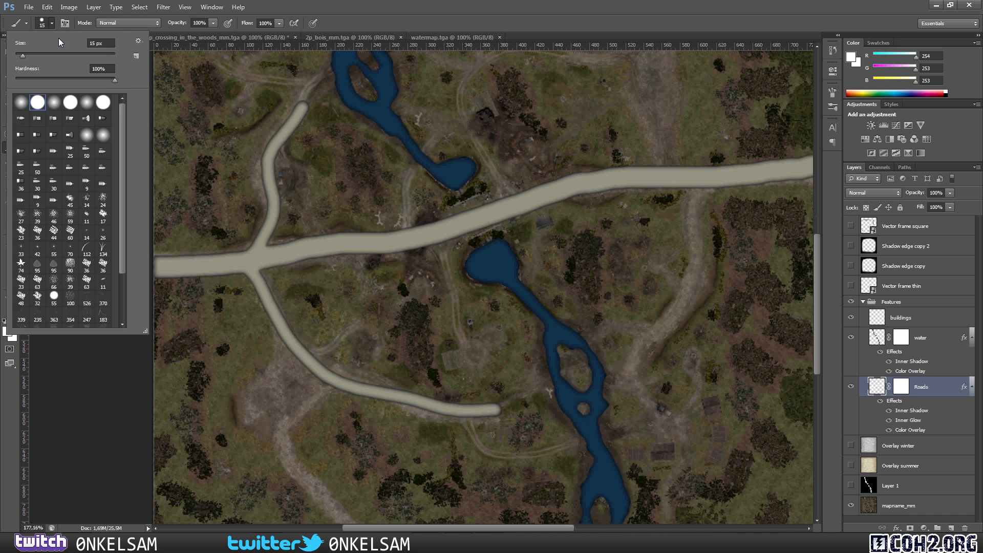
drag(22, 56, 20, 55)
click(522, 202)
mouse_move(520, 196)
mouse_down()
mouse_move(486, 169)
mouse_move(474, 140)
mouse_move(463, 85)
mouse_move(492, 61)
mouse_up()
scroll(574, 113, up, 3)
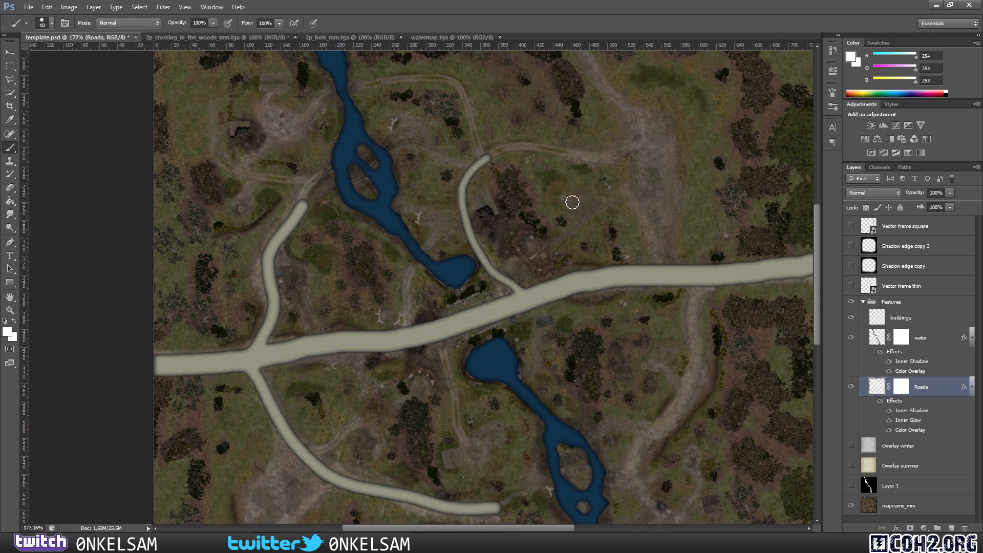
scroll(574, 215, down, 1)
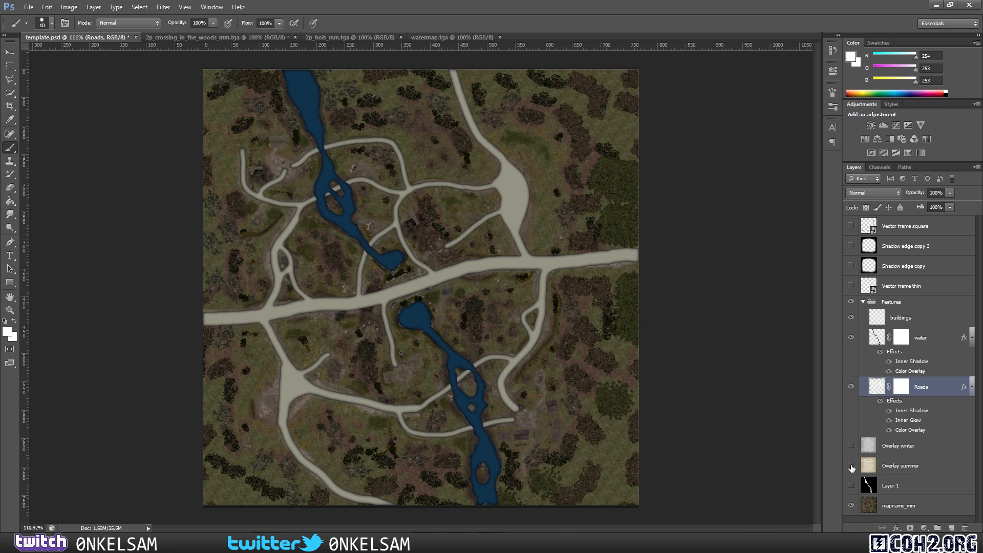
click(852, 467)
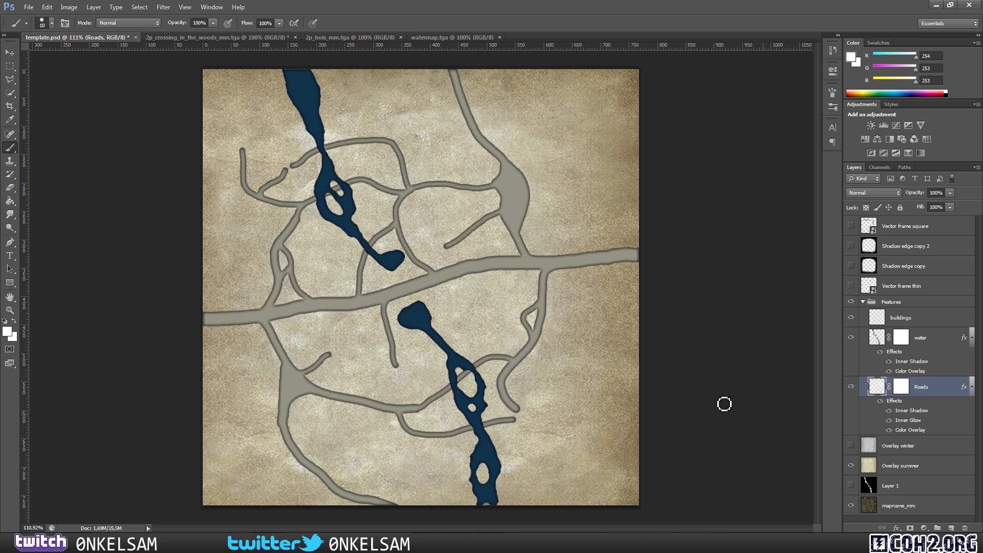
click(851, 466)
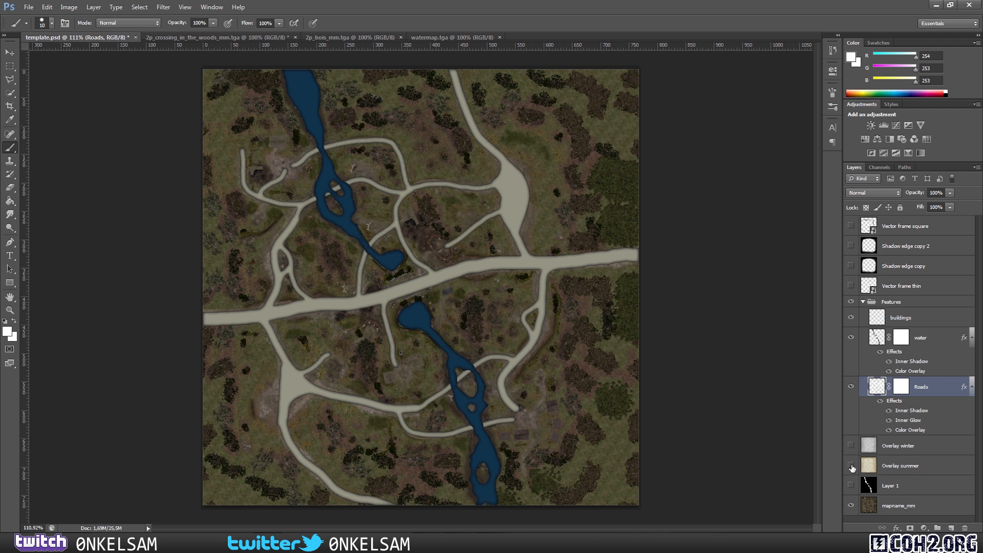
- Select the buildings layer and set the foreground colour to #303030
click(876, 319)
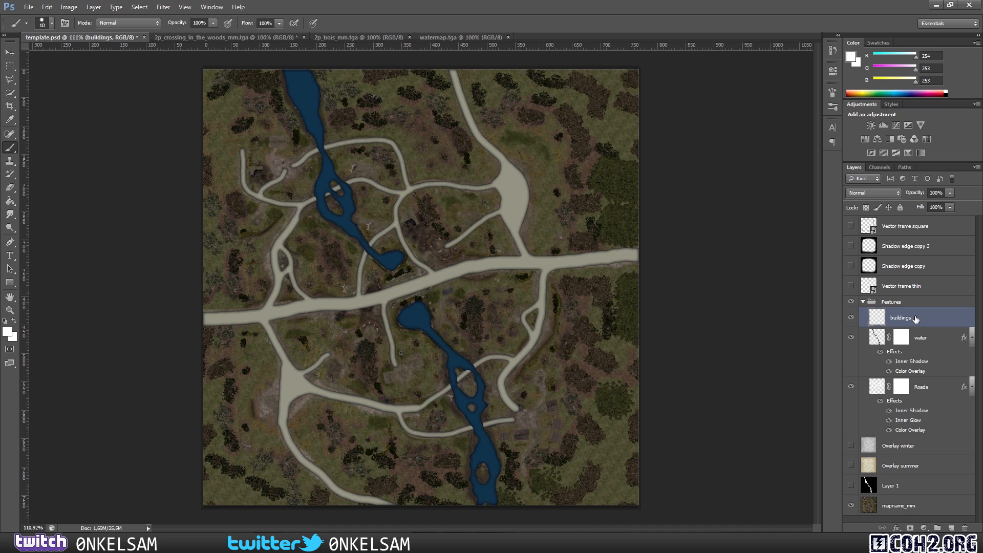
click(7, 332)
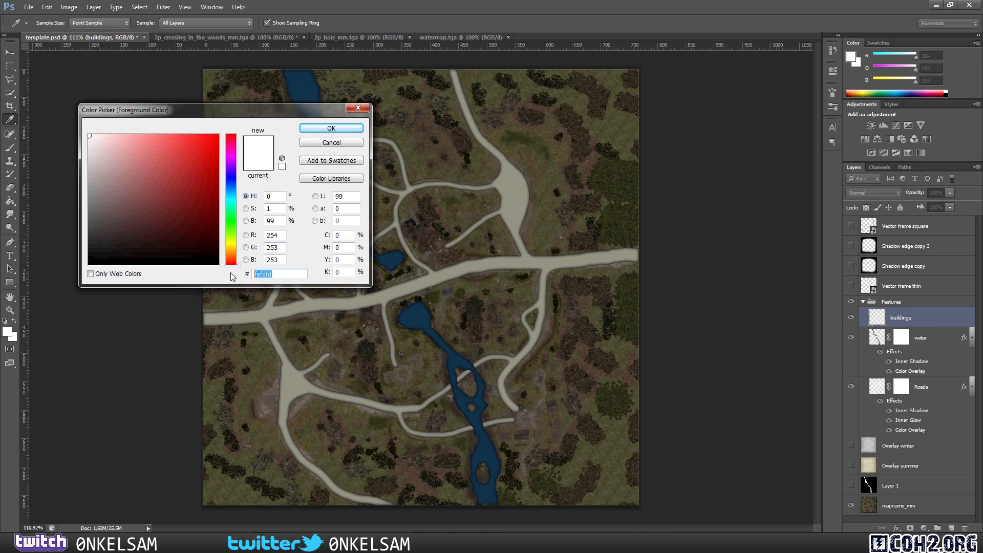
text(303030)
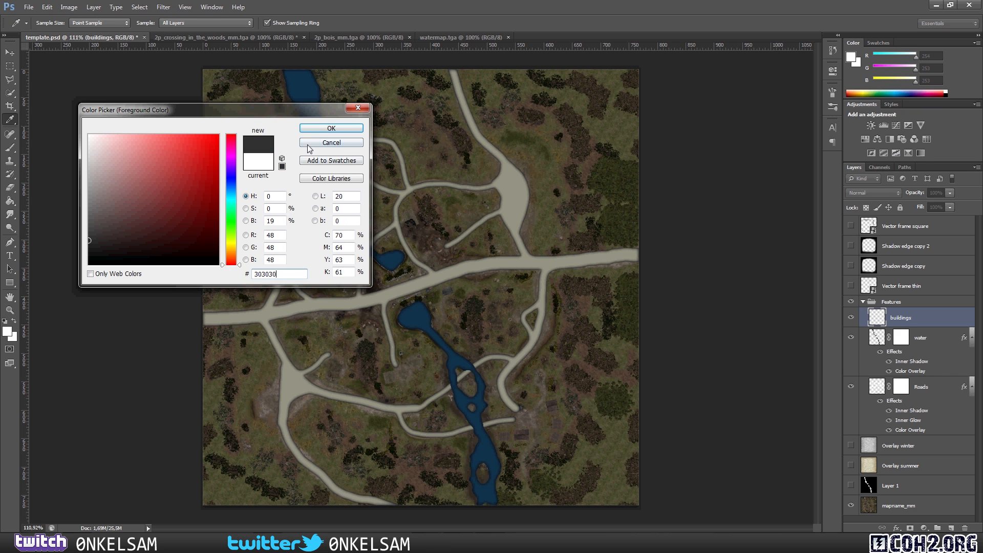
click(331, 128)
key(b)
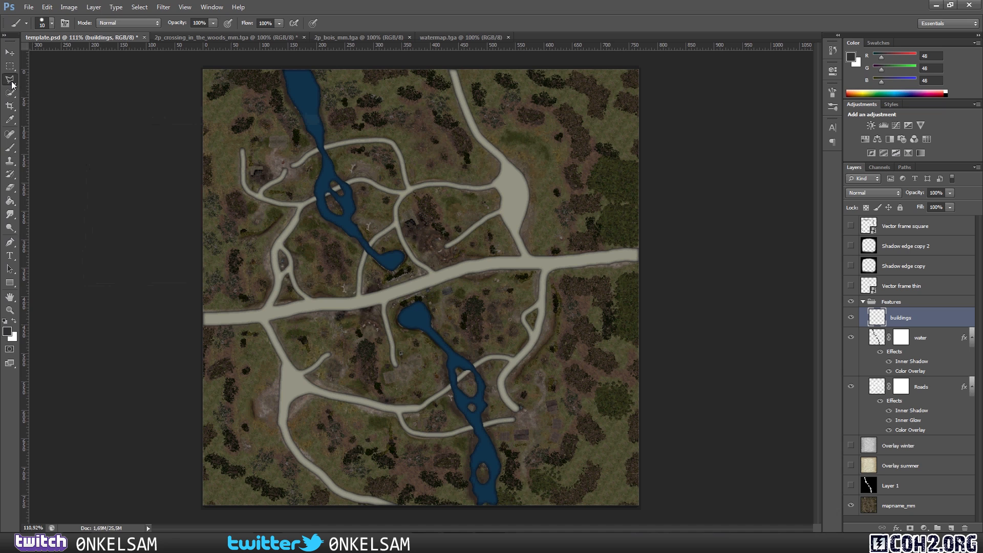
- Outline the rectangular building in the map's northwest with the Polygonal Lasso and fill it with the foreground colour in Normal mode at 100% opacity
click(9, 79)
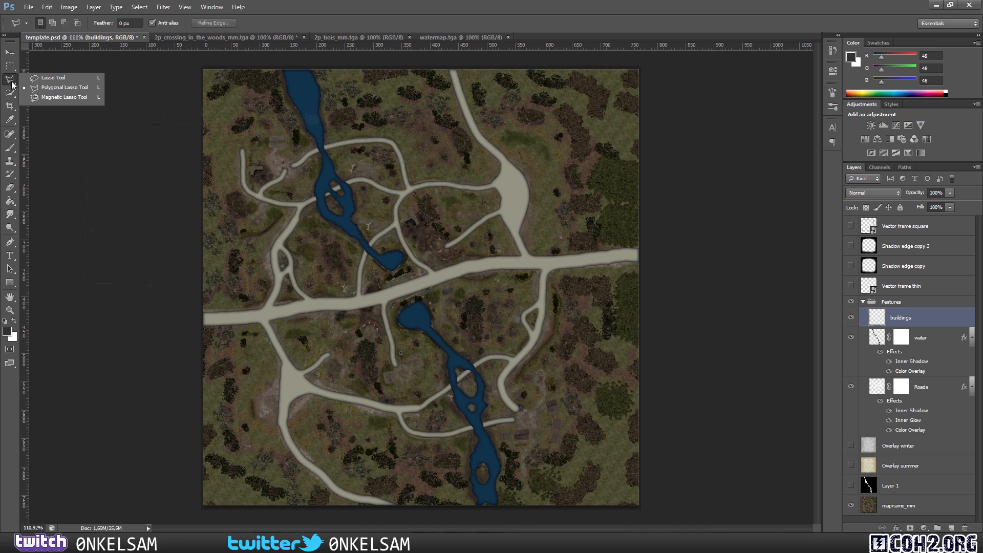
click(72, 90)
scroll(263, 126, up, 3)
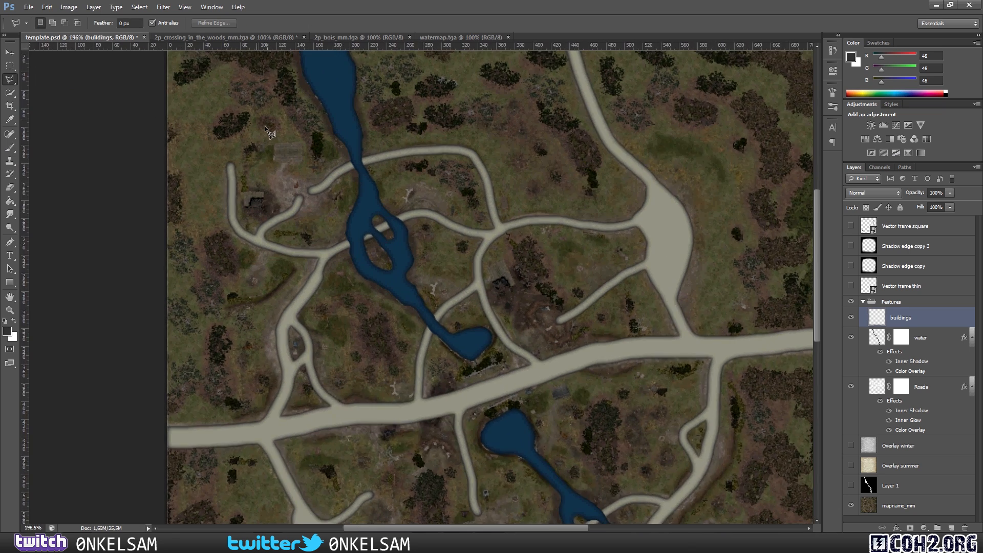
scroll(265, 126, up, 5)
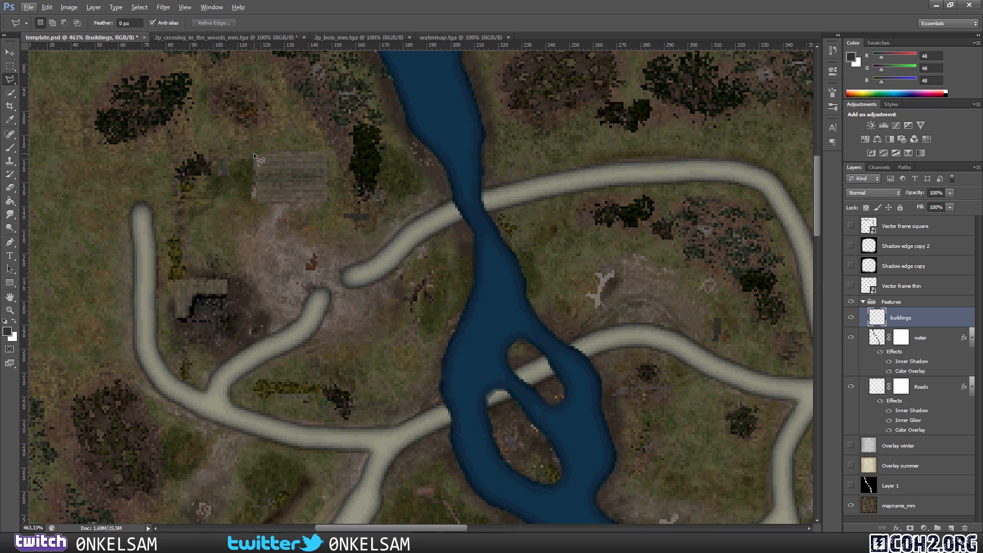
click(252, 155)
click(253, 202)
click(253, 153)
click(52, 8)
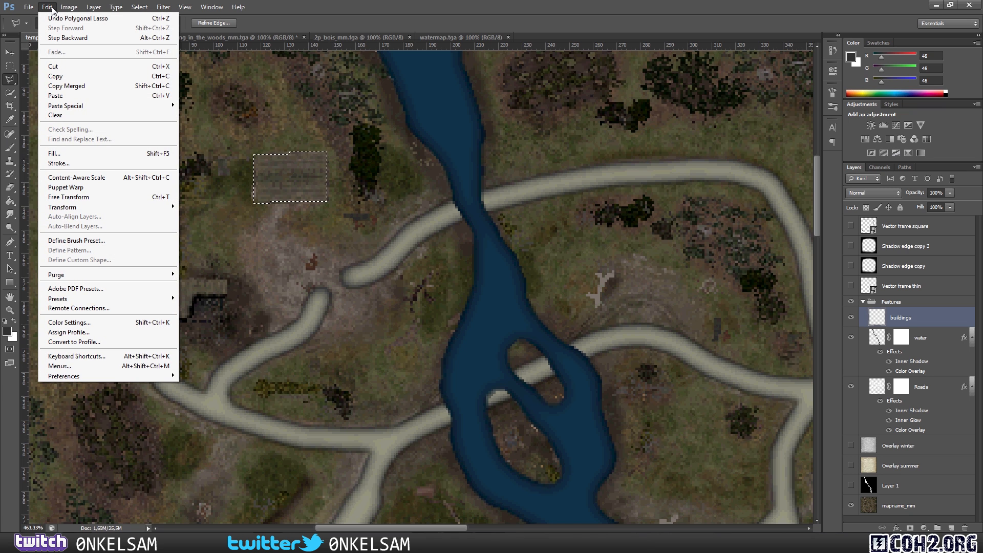
click(70, 154)
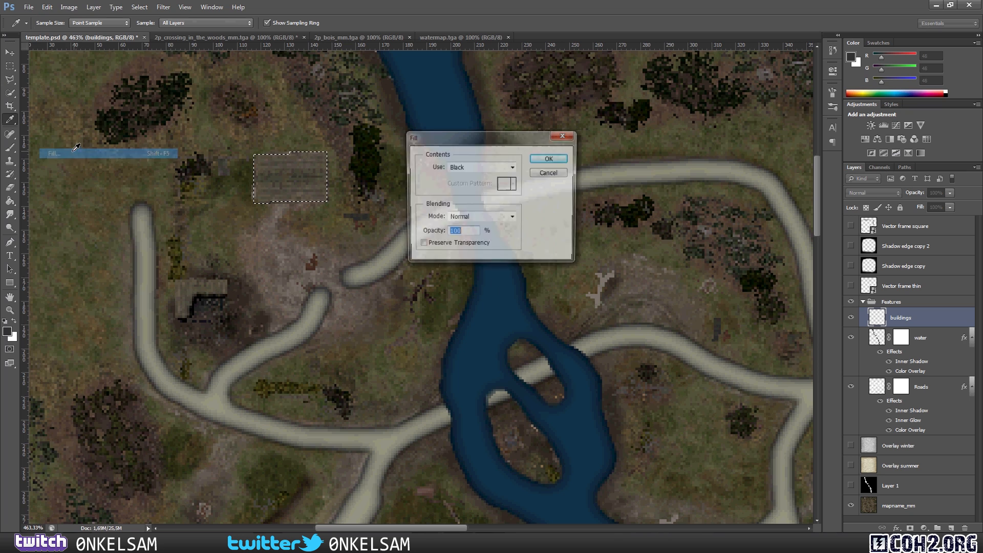
click(512, 167)
click(487, 178)
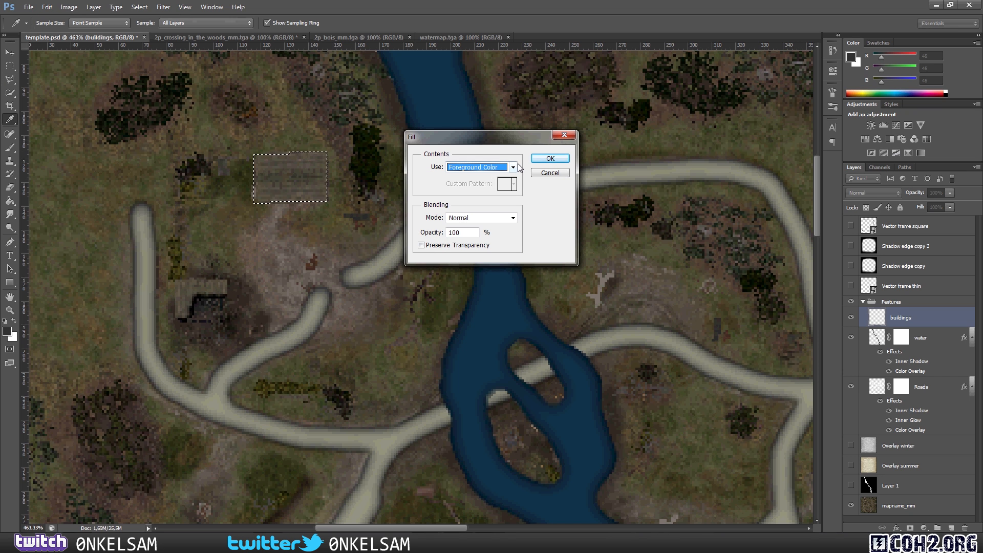
click(539, 158)
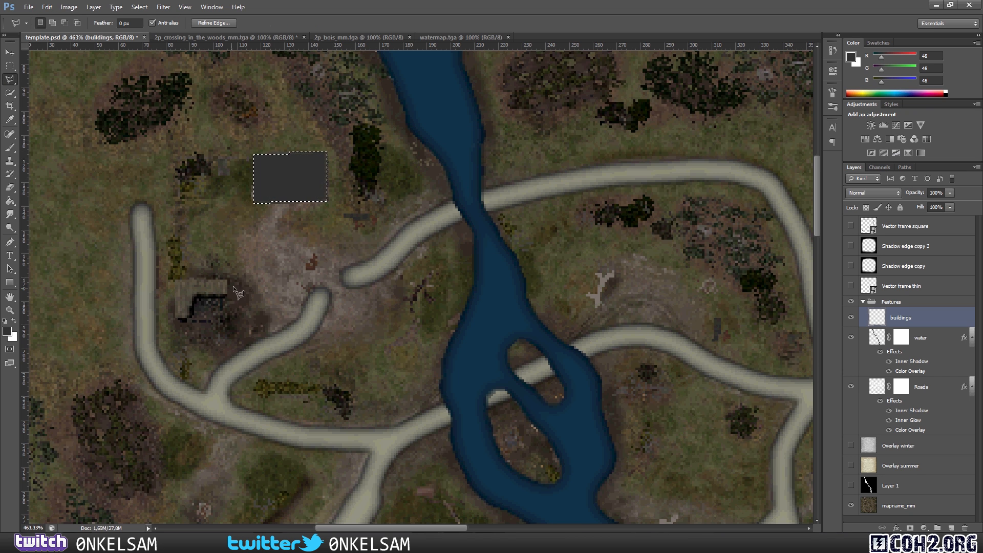
- Outline the tilted building east of the northern river, beside the curved path, and fill it with the foreground colour
scroll(232, 286, down, 1)
scroll(270, 272, down, 1)
scroll(271, 272, down, 2)
drag(593, 391, 486, 342)
scroll(486, 342, up, 3)
scroll(485, 342, up, 1)
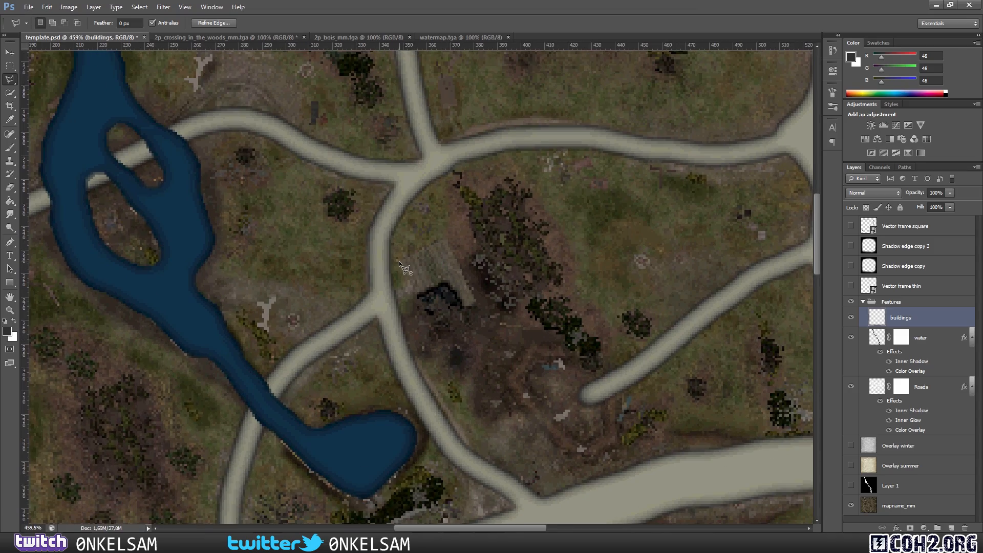
click(443, 240)
click(431, 322)
click(400, 261)
click(46, 7)
click(76, 152)
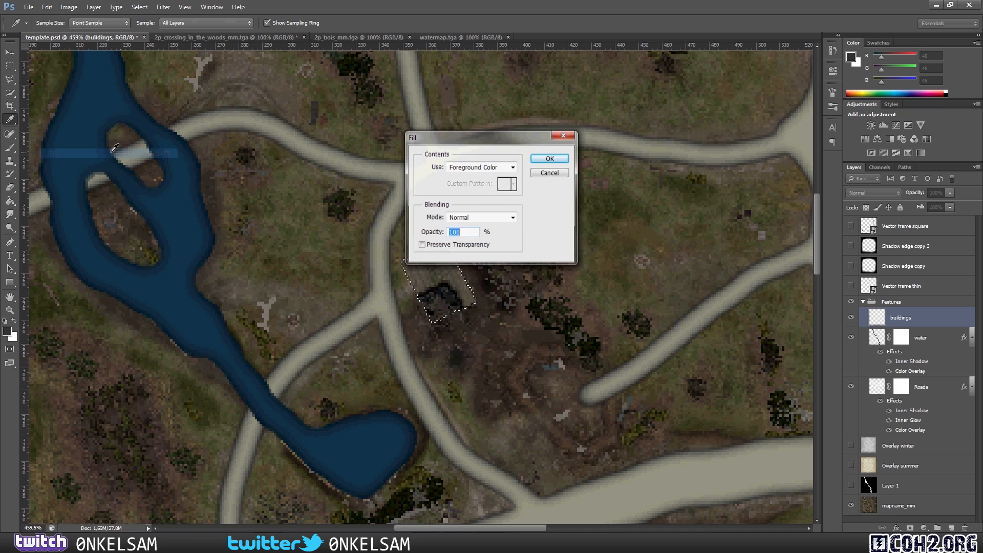
click(550, 158)
- Outline the small building just south of the main road, northeast of the southern pond, and fill it with the foreground colour
scroll(588, 327, down, 3)
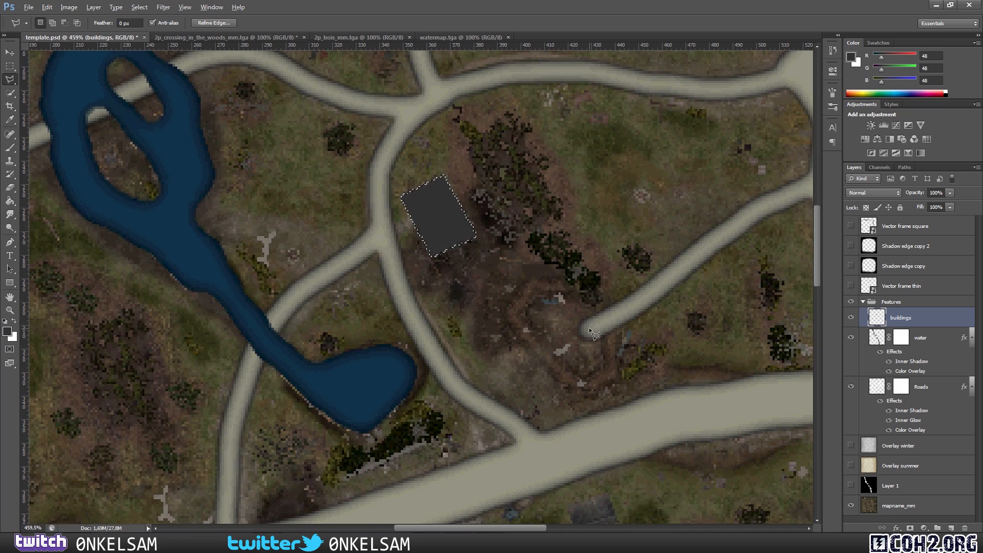
scroll(600, 404, down, 3)
scroll(599, 404, up, 5)
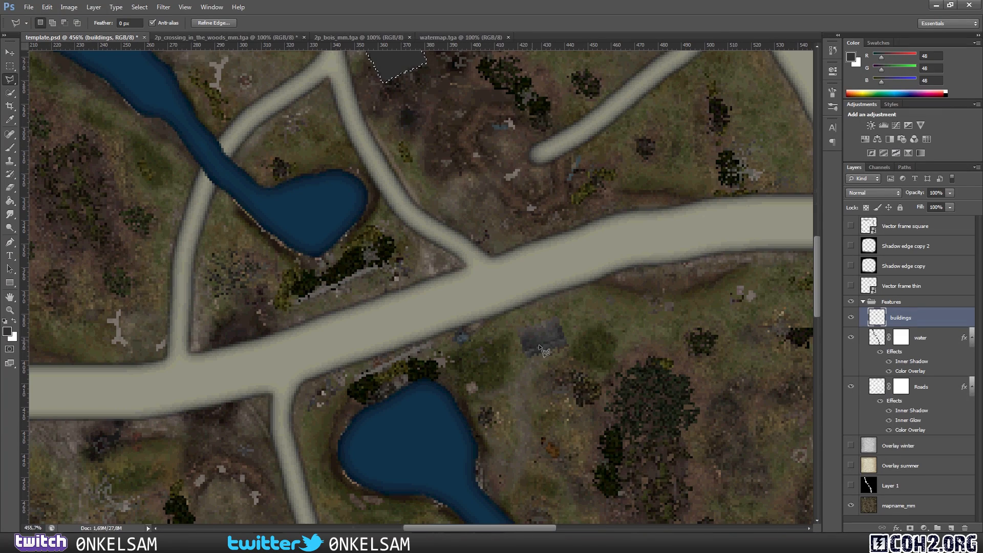
click(518, 331)
click(518, 330)
click(47, 7)
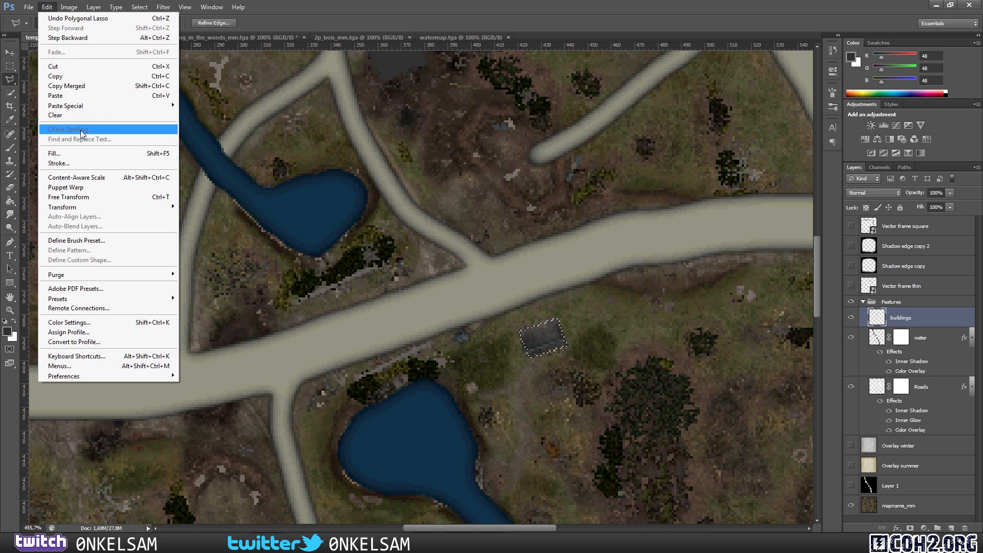
click(57, 153)
click(550, 159)
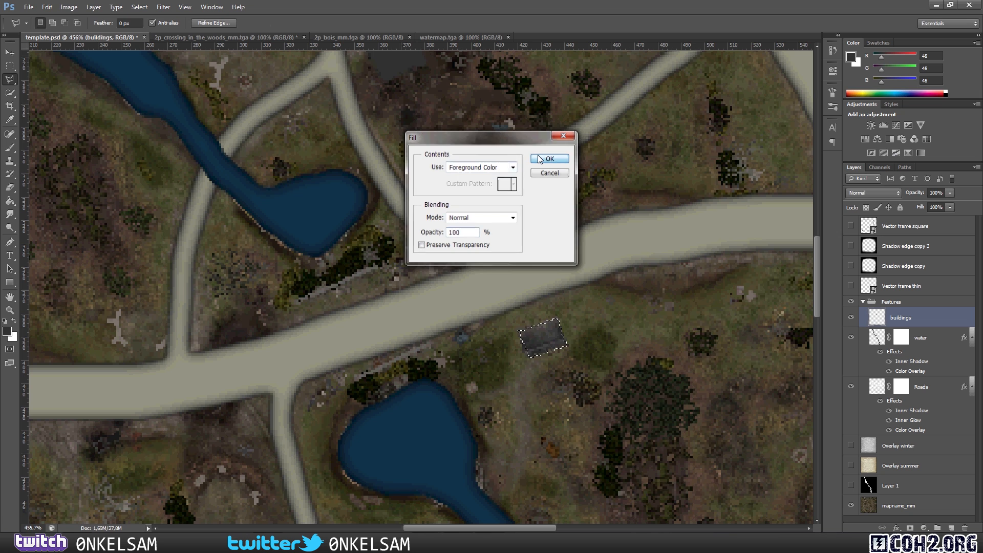
- Outline the building southwest of the short road's dead end, west of the southern river, and fill it with the foreground colour
scroll(494, 333, down, 6)
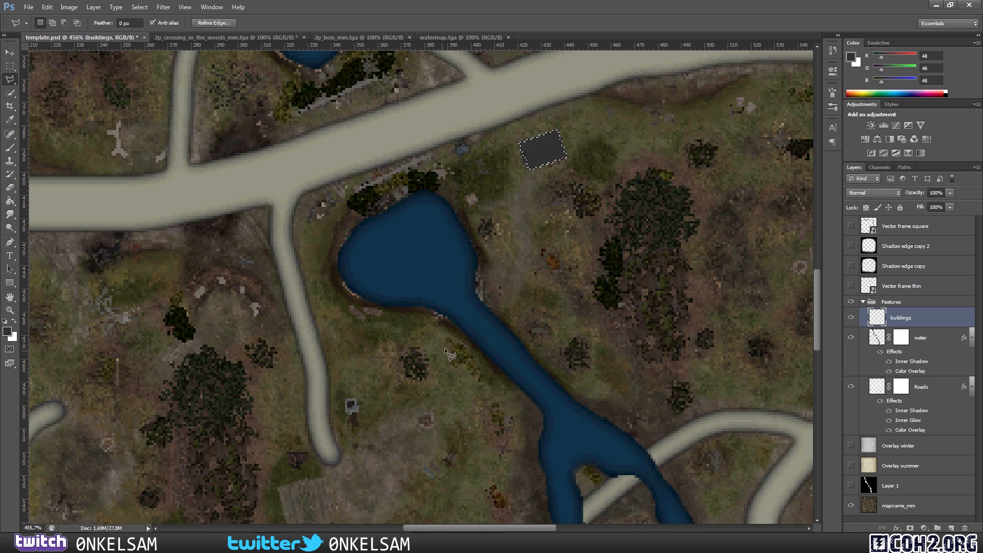
scroll(440, 353, down, 4)
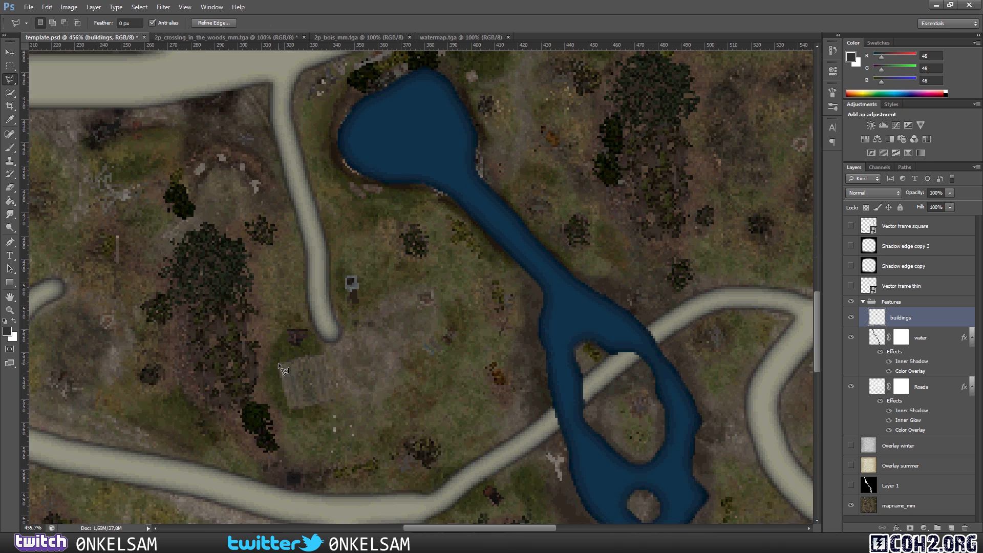
click(324, 353)
click(278, 363)
click(46, 8)
click(90, 152)
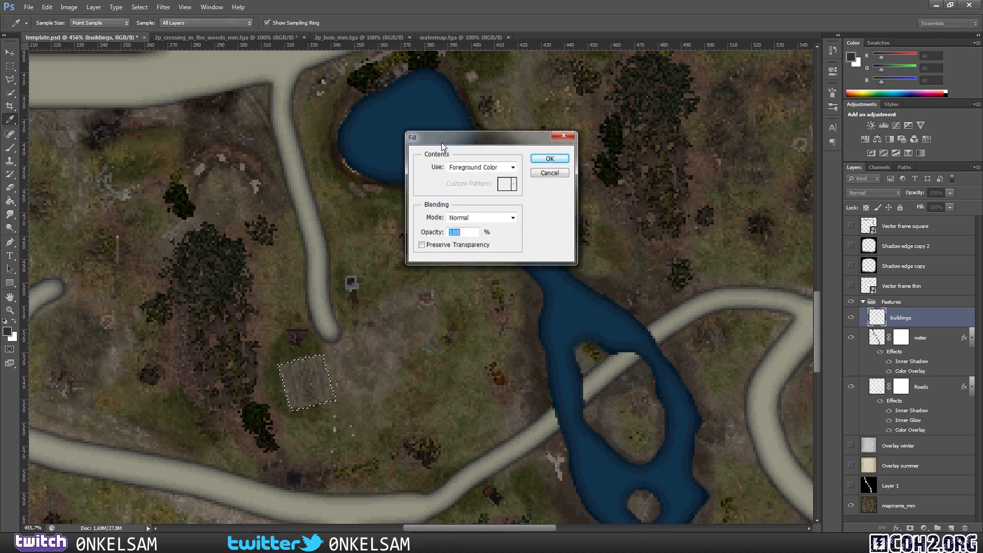
click(551, 159)
- Outline the large building in the southeast, just below the dead-end road east of the river, and fill it with the foreground colour
scroll(660, 315, down, 10)
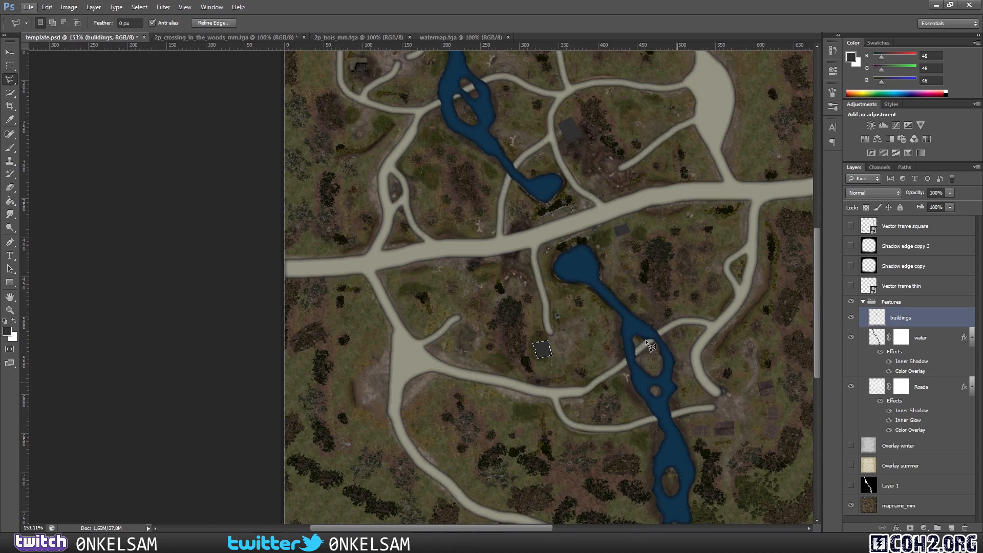
scroll(768, 431, up, 6)
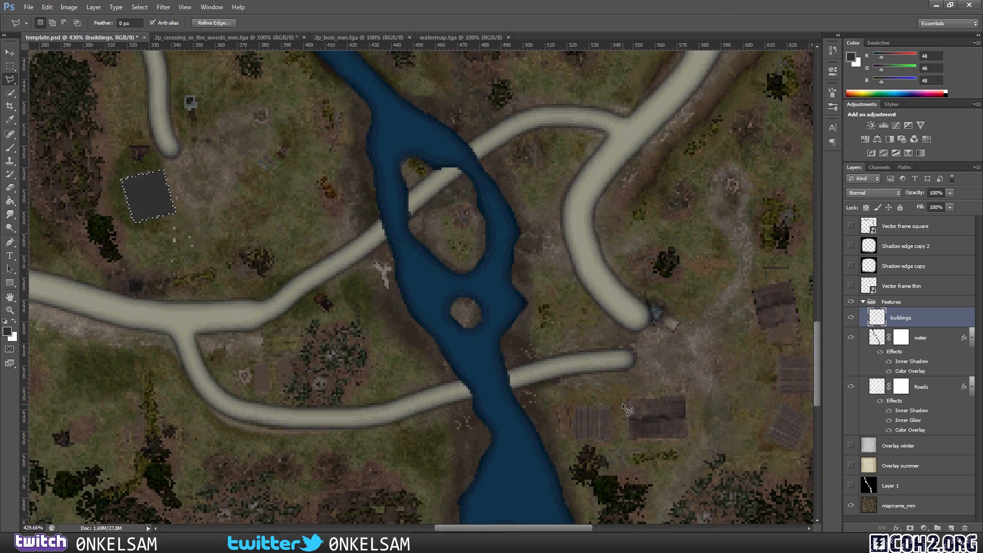
click(626, 398)
click(629, 398)
click(47, 7)
click(55, 153)
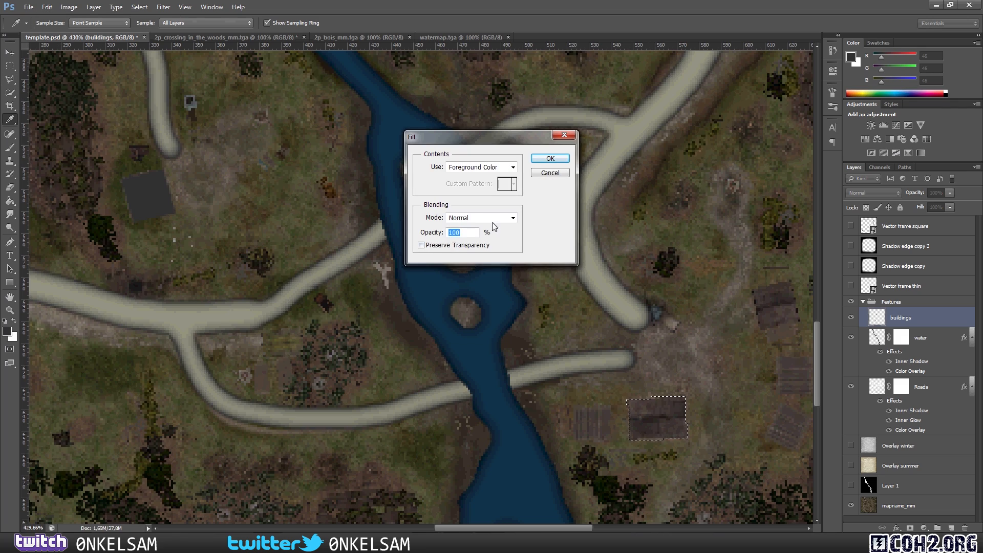
click(549, 158)
- Outline the tiny building north of the main road, west of the northern pond, and fill it with the foreground colour at 100% opacity
scroll(356, 205, down, 5)
scroll(107, 69, up, 4)
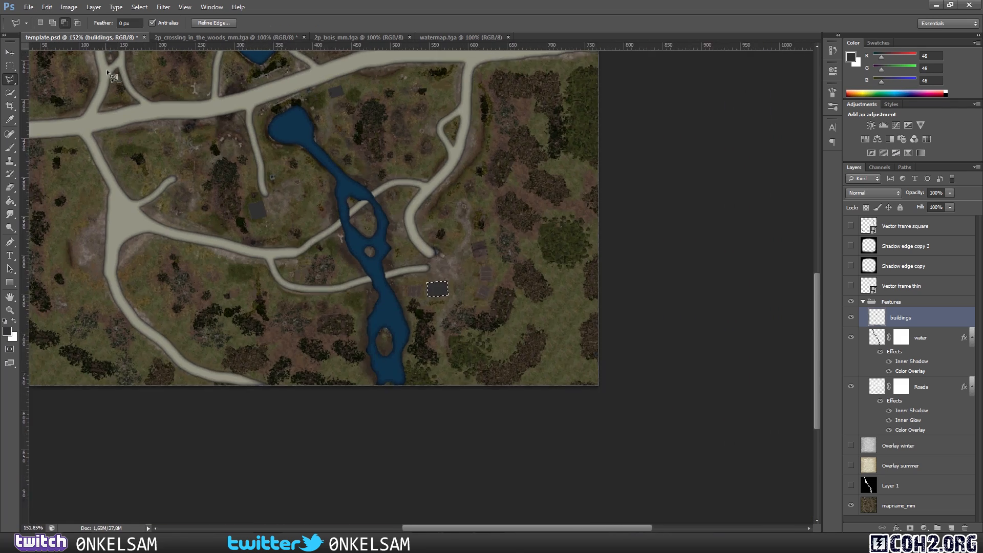
scroll(274, 113, up, 3)
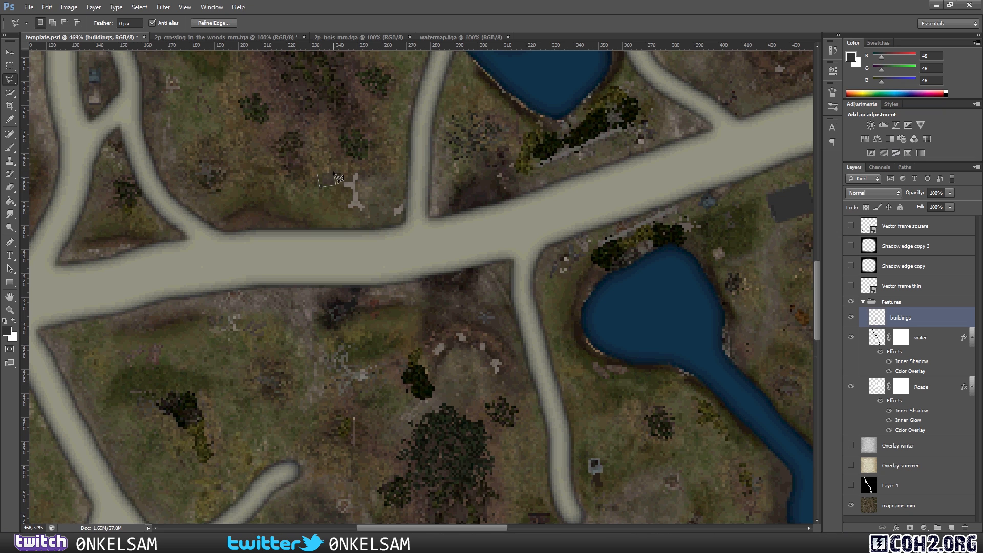
click(319, 173)
click(47, 7)
click(82, 155)
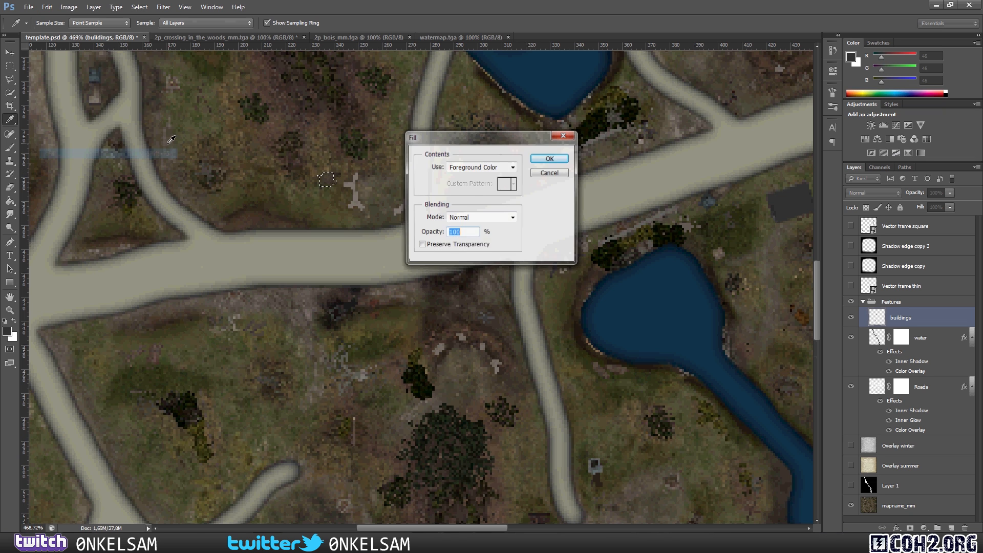
click(557, 161)
- Show the Overlay summer layer, and clear the remaining building selection using the Rectangular Marquee tool
scroll(535, 239, down, 6)
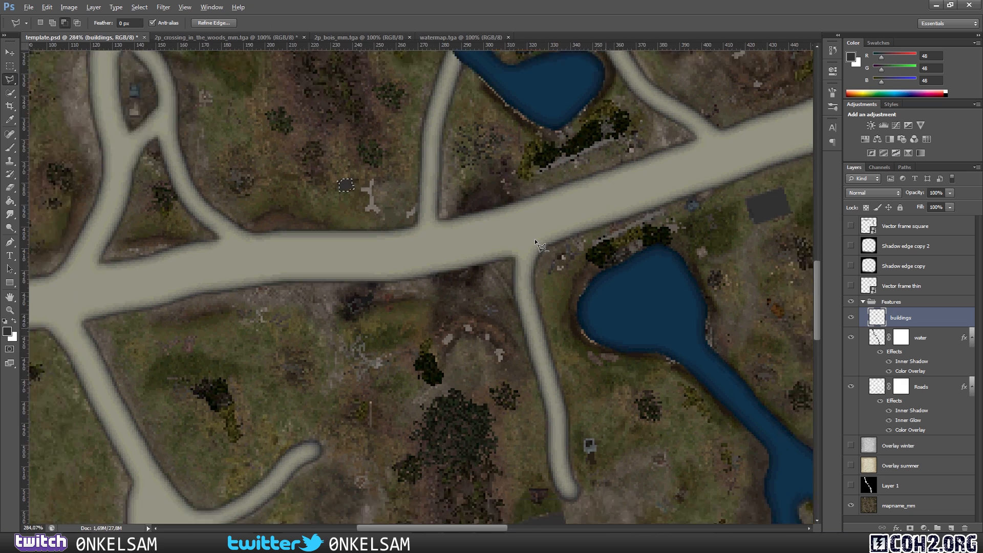
scroll(548, 209, down, 2)
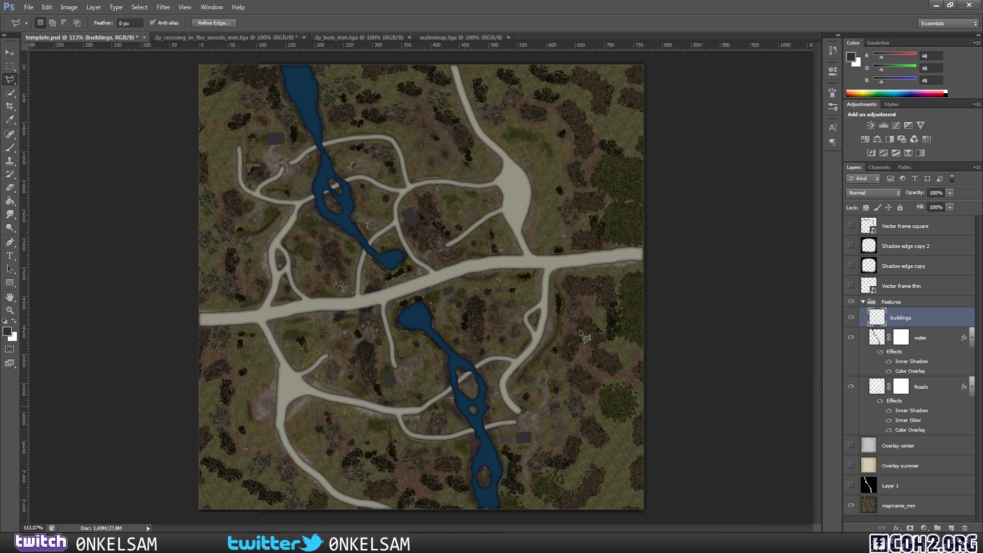
click(851, 466)
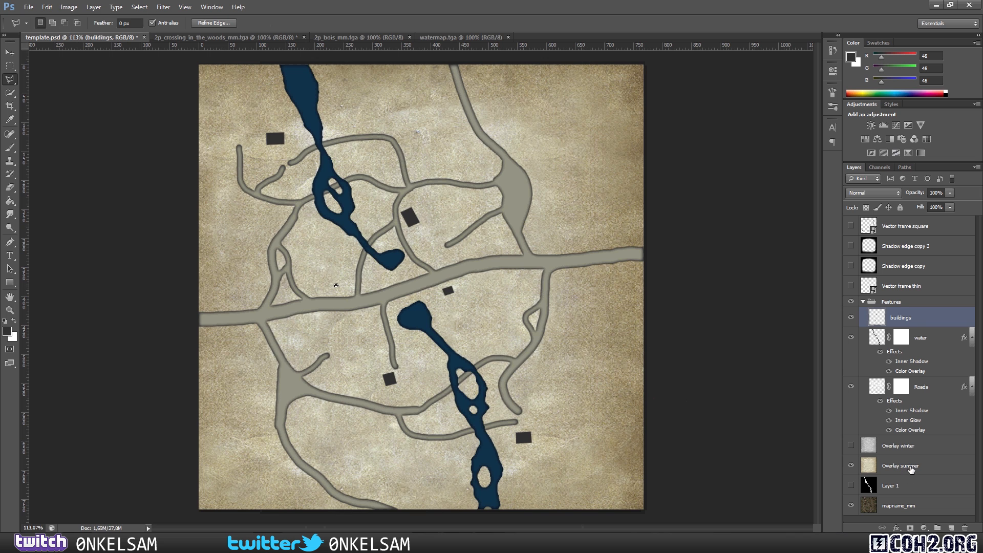
click(11, 65)
right_click(11, 66)
click(52, 65)
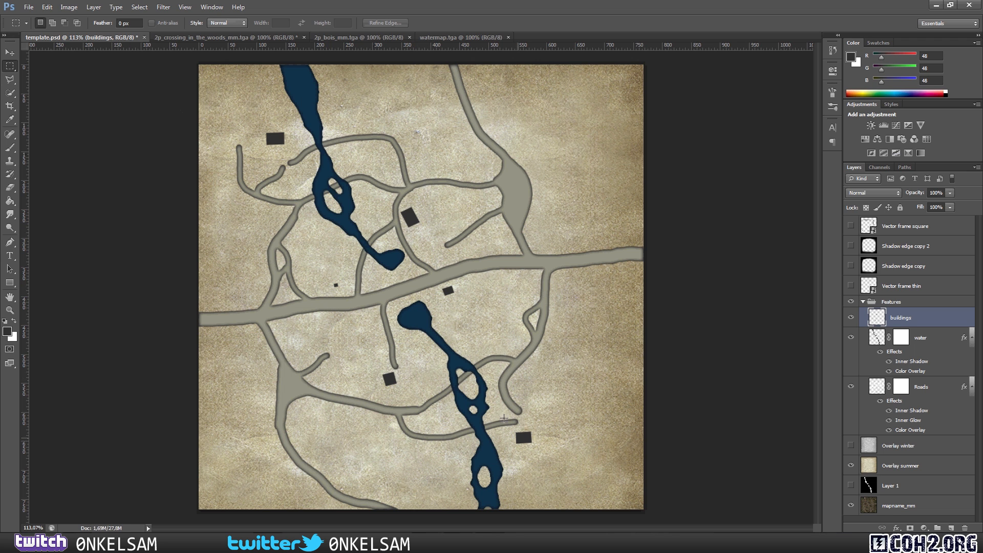
- Compare the template with the finished 2p_crossing_in_the_woods_mm.tga minimap, checking its frame and shaded edges
click(225, 37)
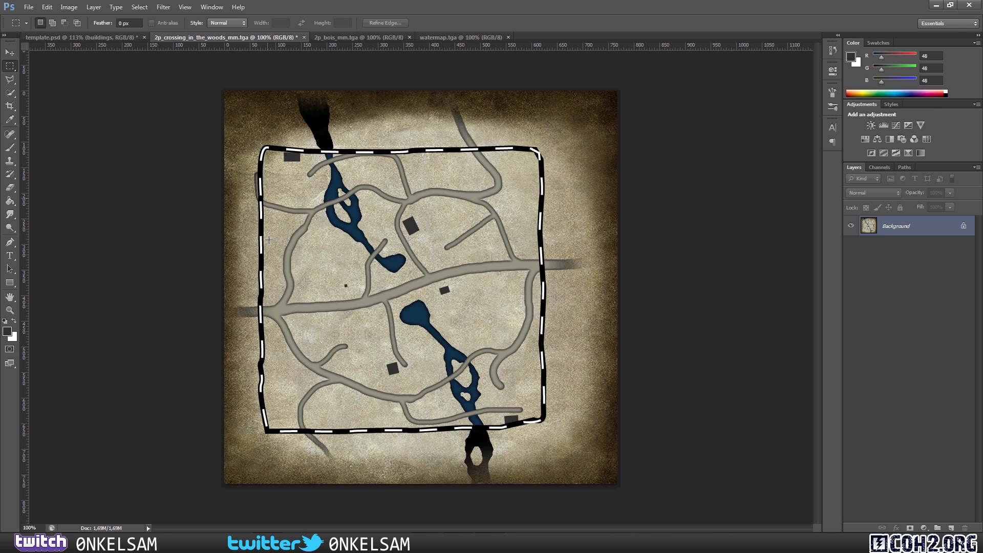
click(114, 38)
scroll(493, 272, down, 1)
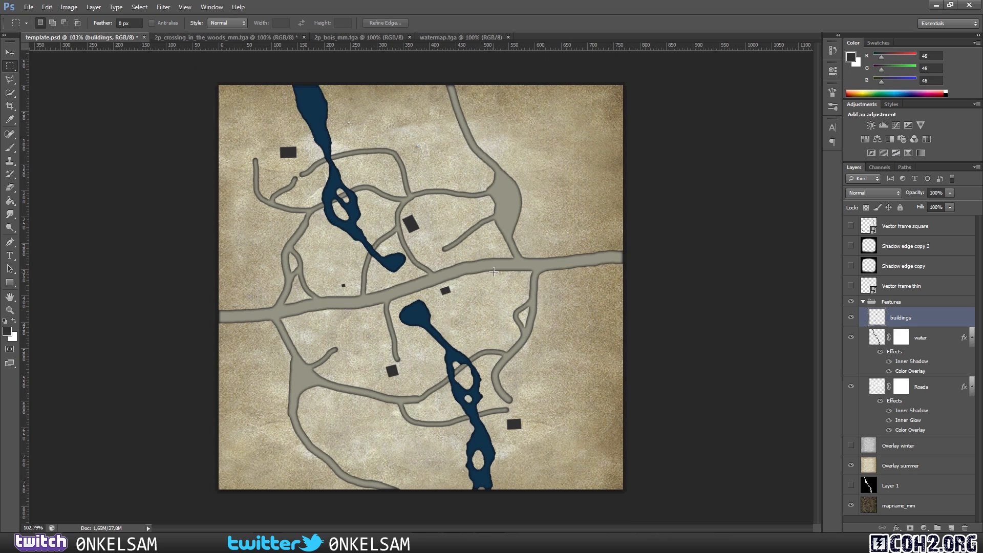
- Switch to World Builder, compare the 2p_bois map with its interactivity overlay on and off to examine the playable area, and return to Photoshop
mouse_move(423, 542)
click(391, 499)
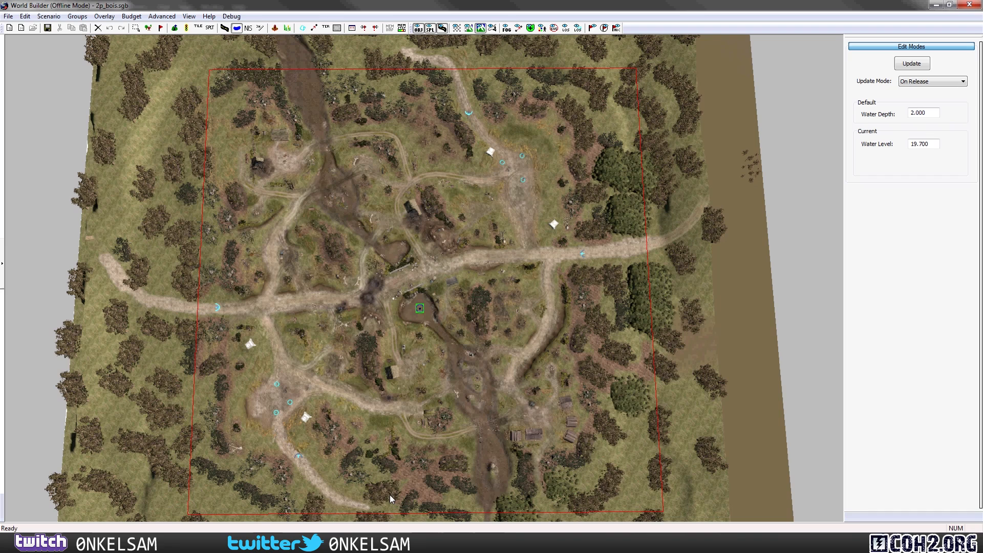
click(336, 28)
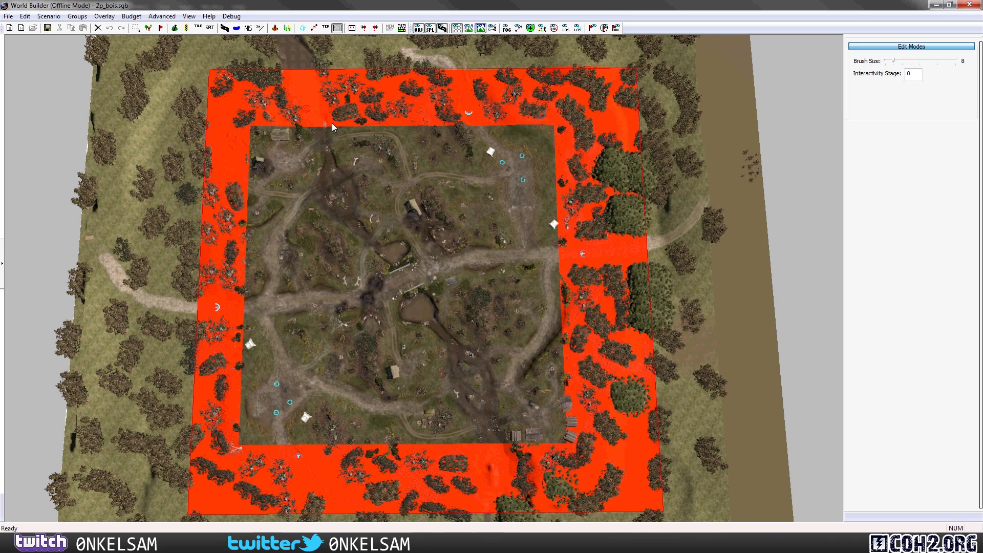
click(456, 28)
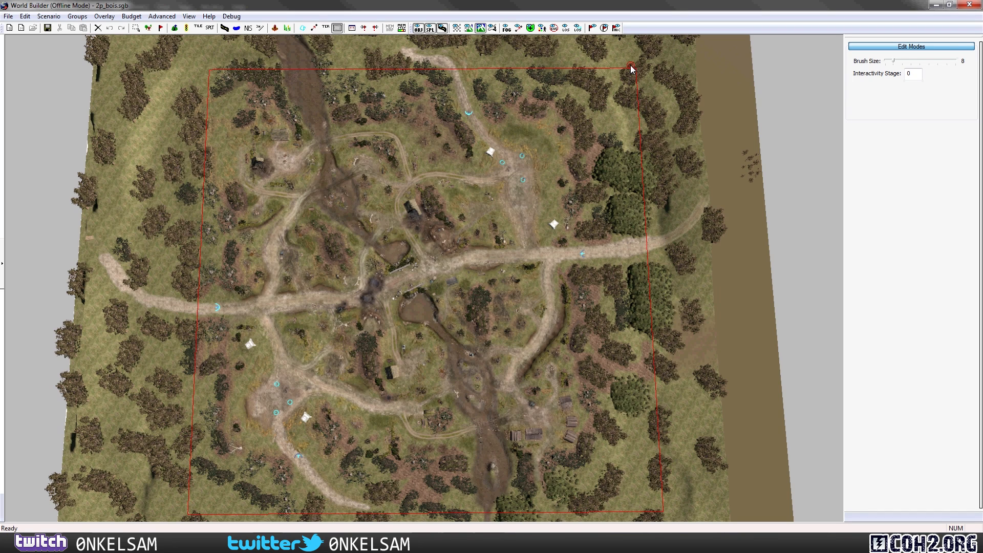
click(457, 28)
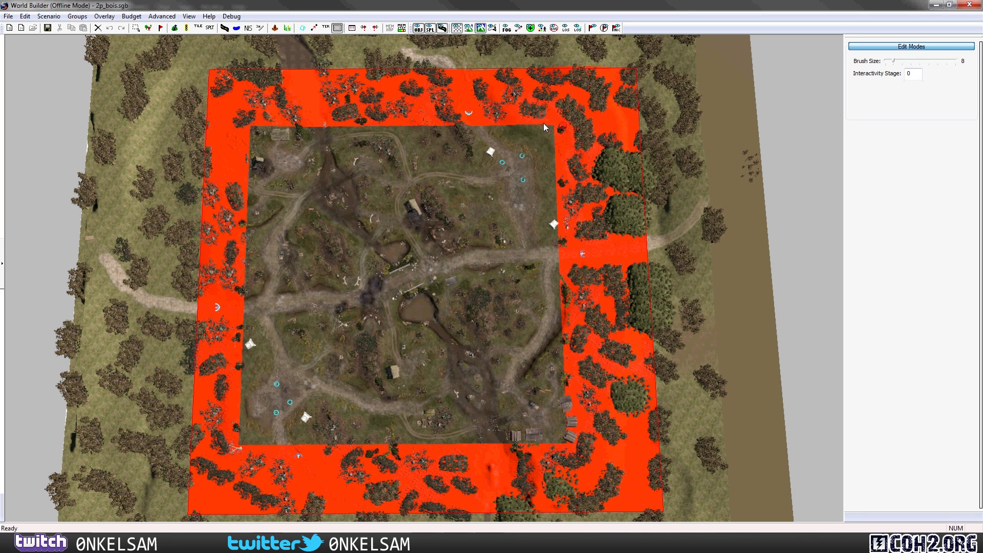
click(457, 542)
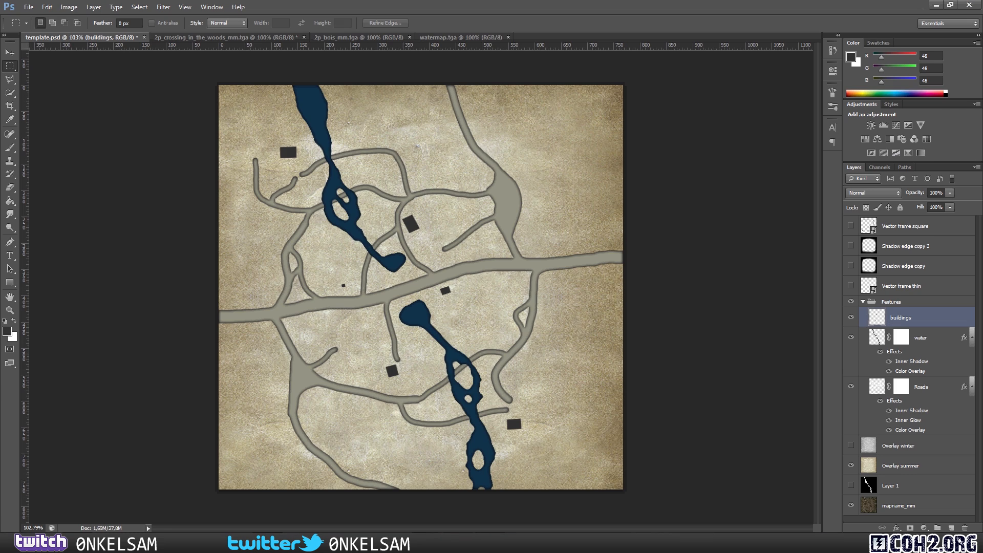
- Preview the square and thin vector frames, keep Vector frame square visible, and select its layer with the Move tool
click(852, 226)
click(852, 227)
click(851, 288)
click(851, 288)
click(852, 225)
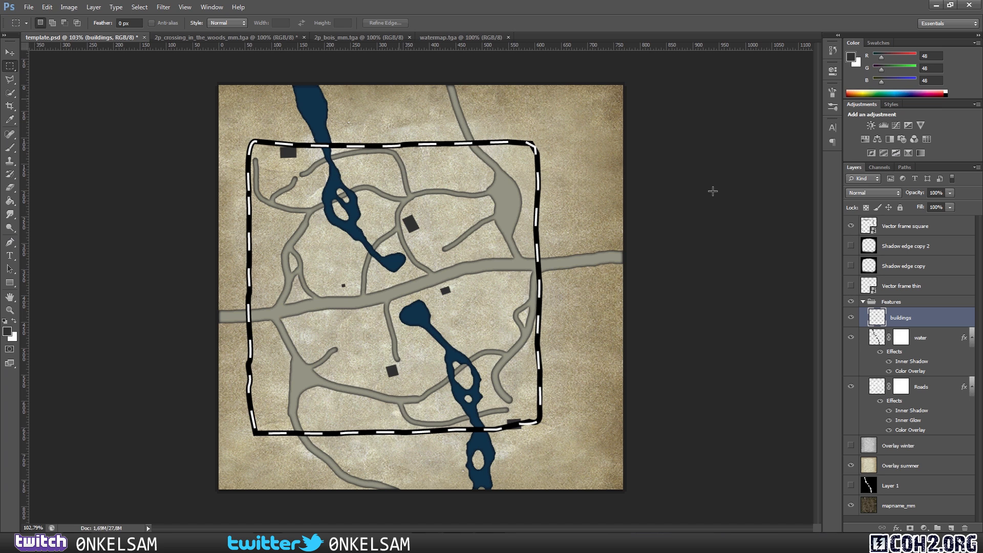
click(12, 53)
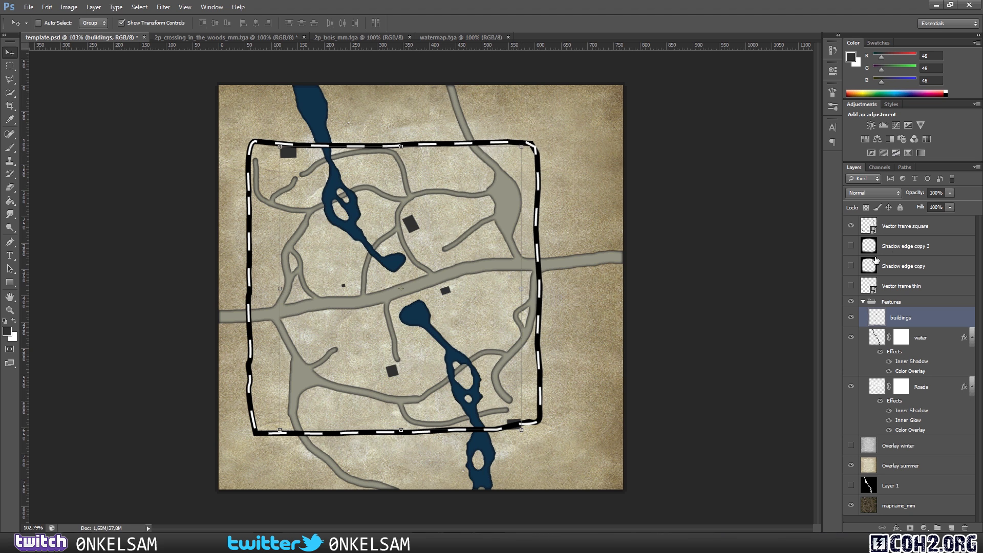
click(911, 228)
mouse_move(466, 152)
mouse_down()
mouse_move(493, 146)
mouse_move(448, 136)
mouse_move(502, 118)
mouse_move(469, 153)
mouse_up()
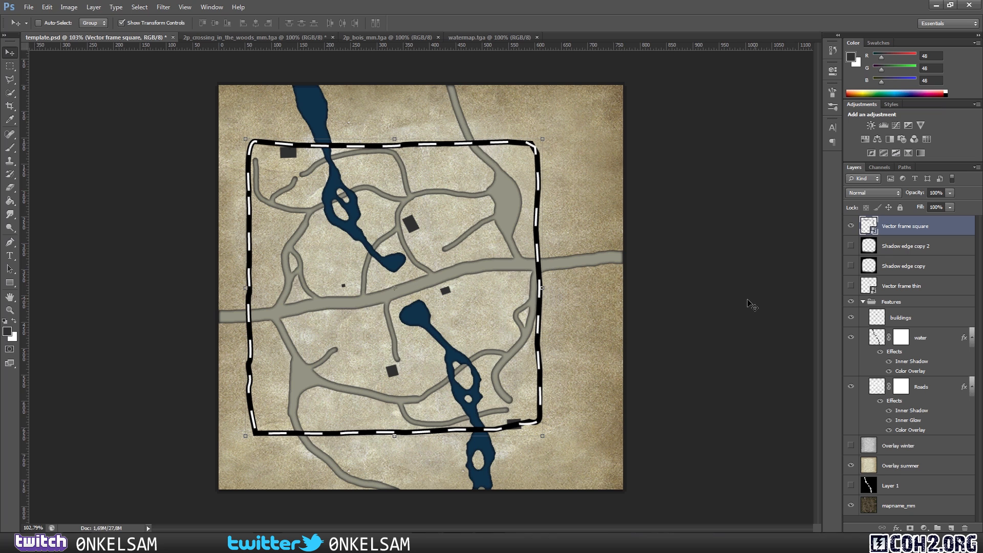
- Show the Shadow edge copy 2 and Shadow edge copy layers, and compare the map edges with the finished 2p_crossing_in_the_woods_mm.tga minimap
click(852, 248)
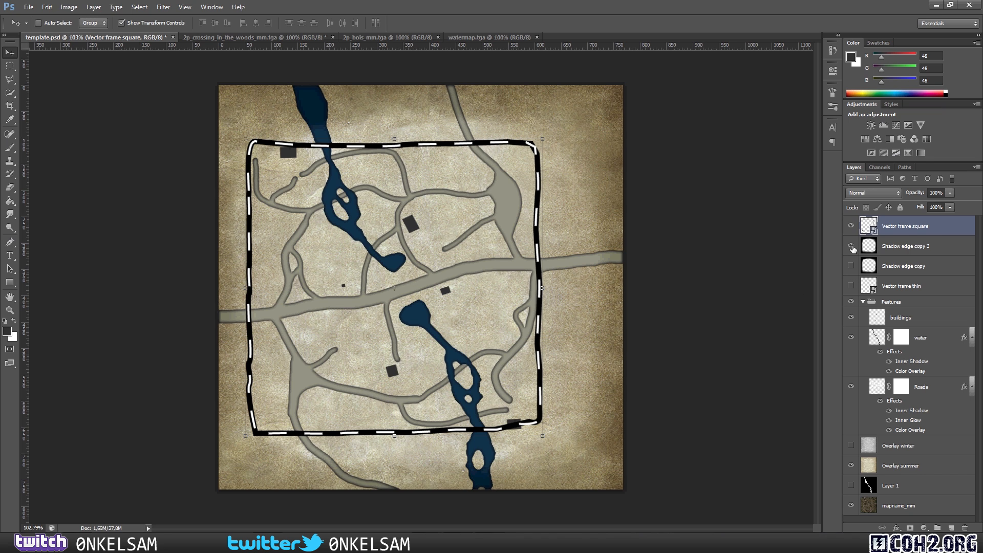
click(851, 266)
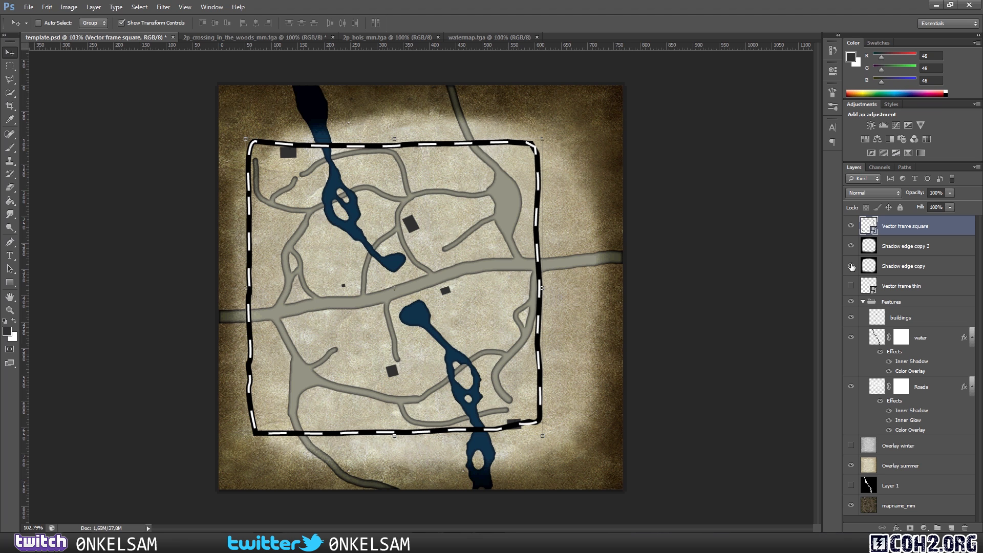
click(229, 38)
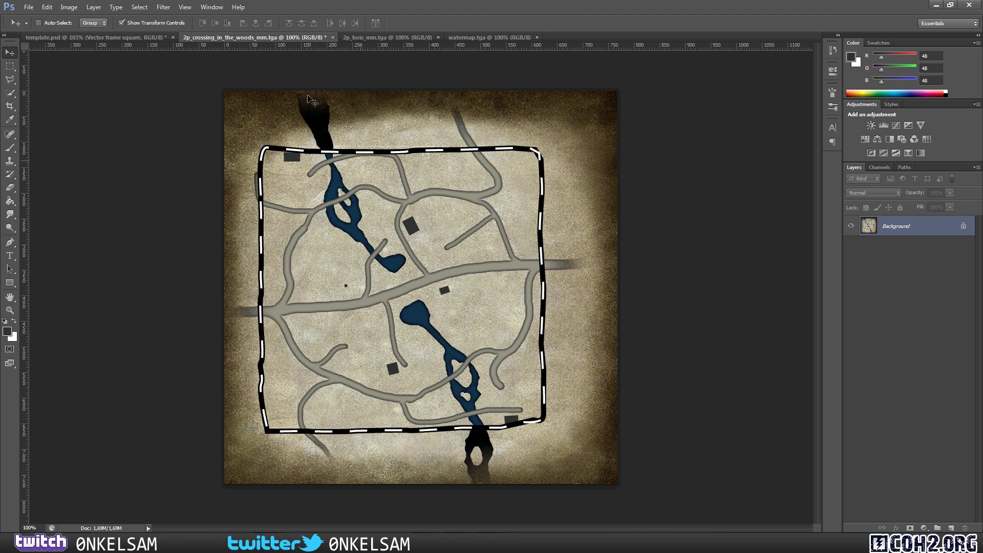
click(141, 37)
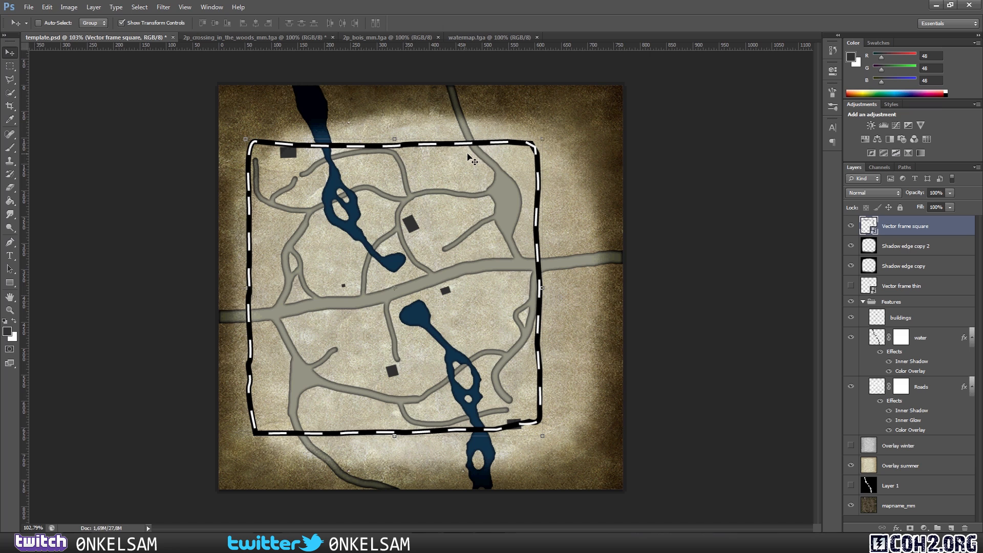
- Set up the Brush tool with a soft round tip, 90 px in size and 0% hardness
click(14, 148)
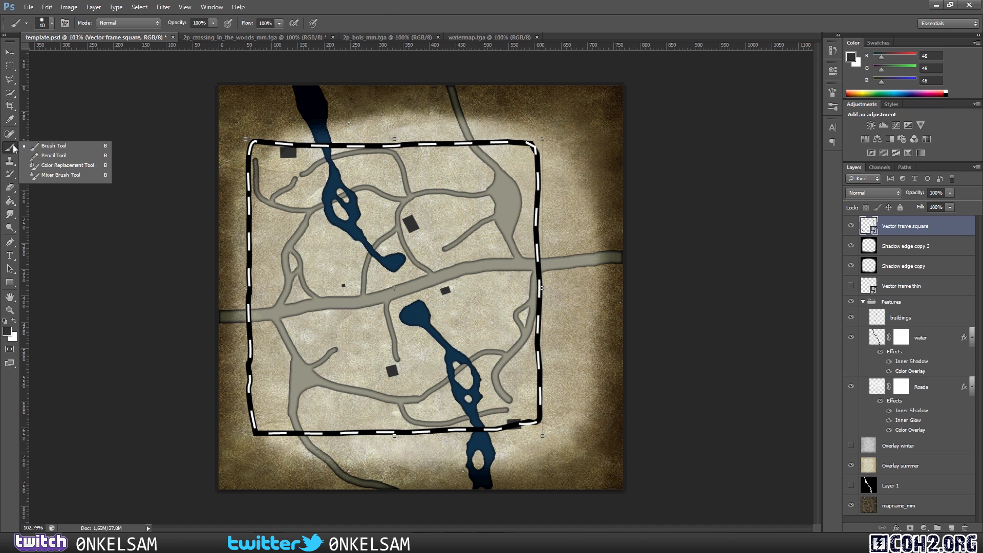
click(51, 146)
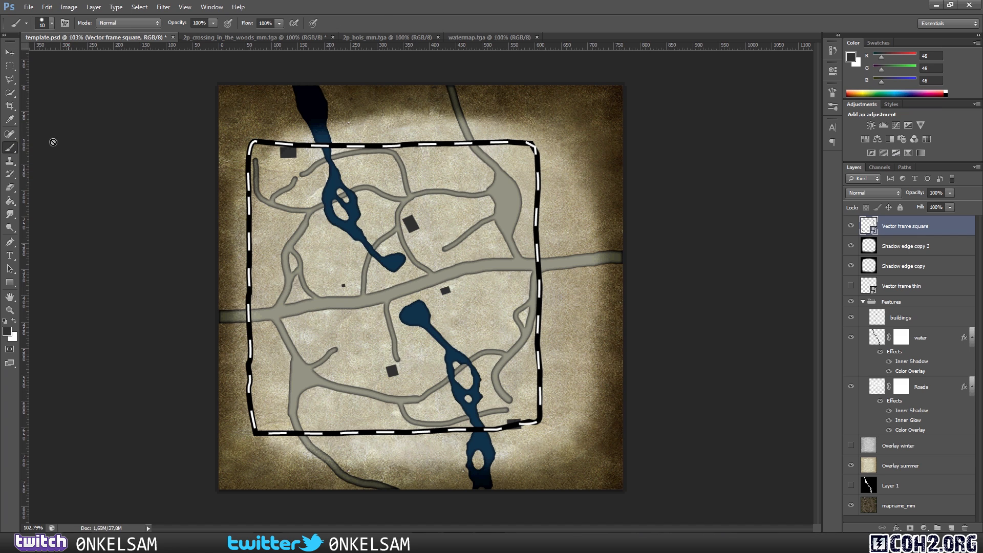
click(51, 23)
click(87, 102)
drag(20, 55, 60, 58)
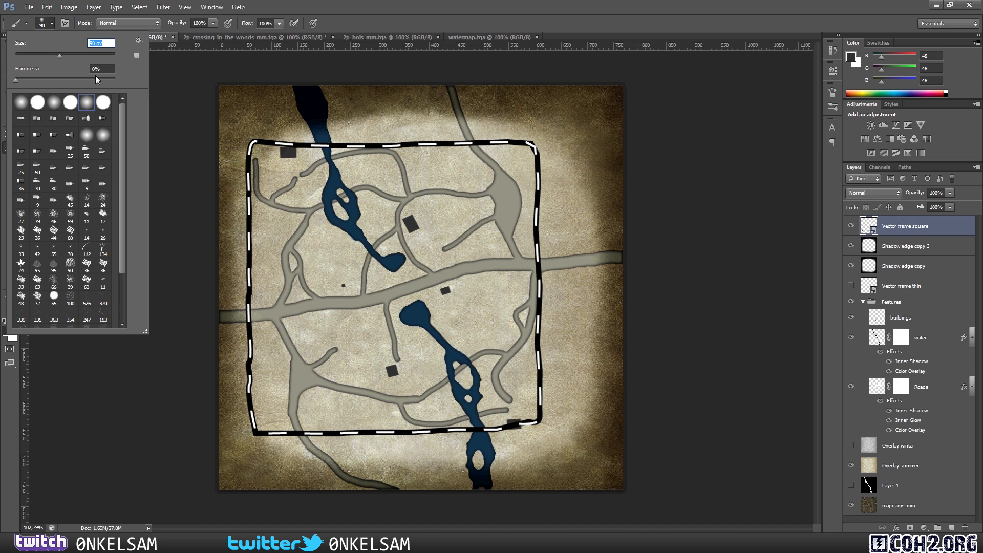
click(160, 41)
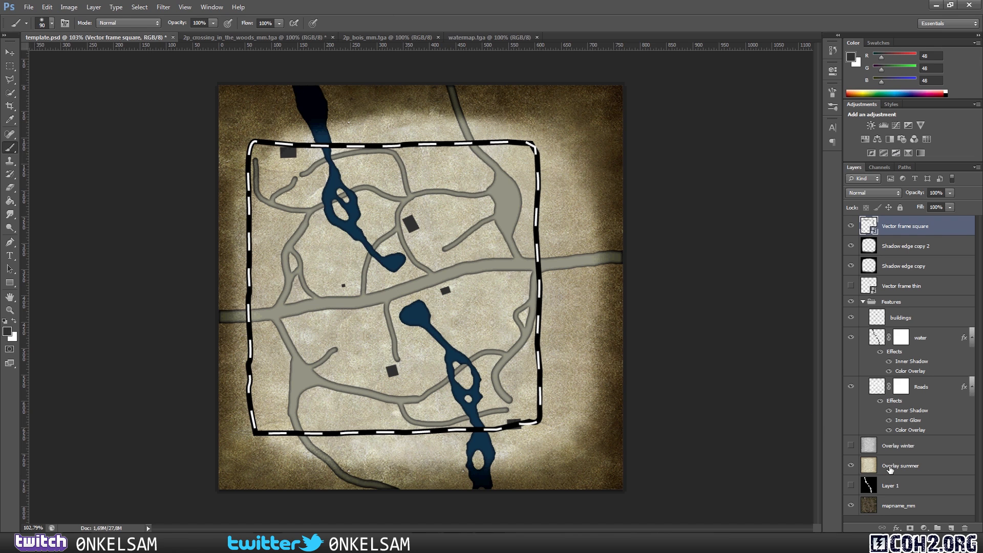
- Paint black on the water layer's mask to fade out both river ends beyond the north and south edges of the square frame
click(902, 339)
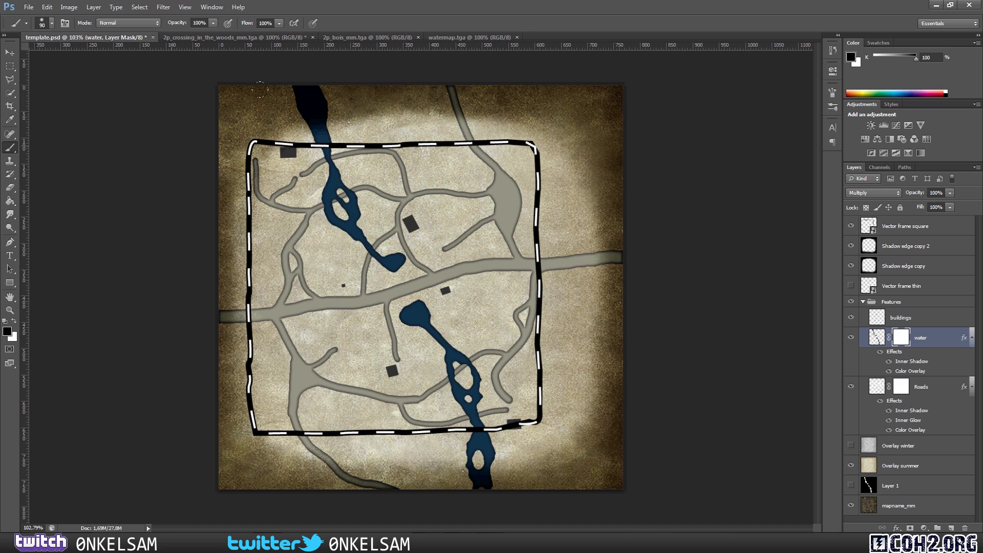
mouse_move(285, 78)
mouse_down()
mouse_move(333, 91)
mouse_move(285, 98)
mouse_move(336, 109)
mouse_up()
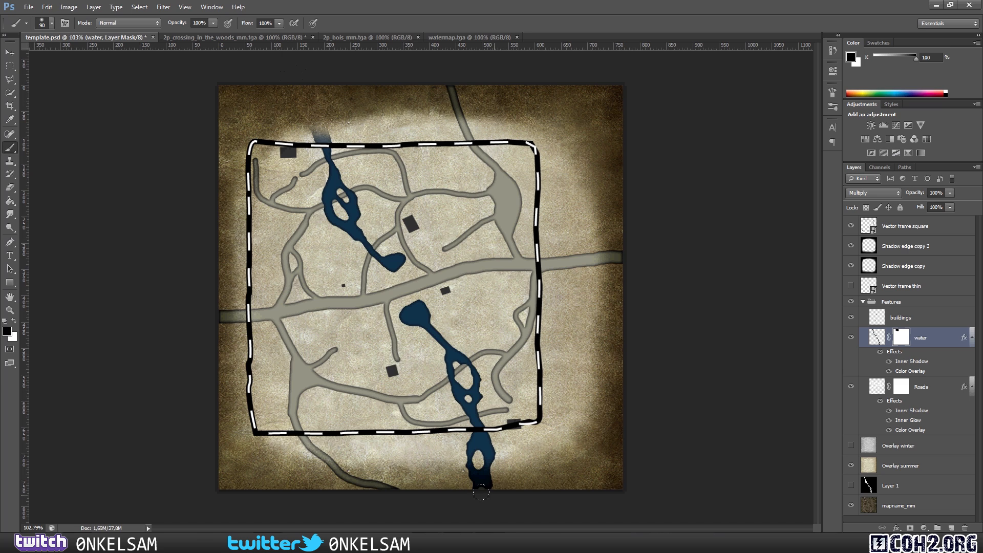
mouse_move(476, 484)
mouse_down()
mouse_move(485, 474)
mouse_move(469, 476)
mouse_move(479, 461)
mouse_move(461, 465)
mouse_move(477, 446)
mouse_up()
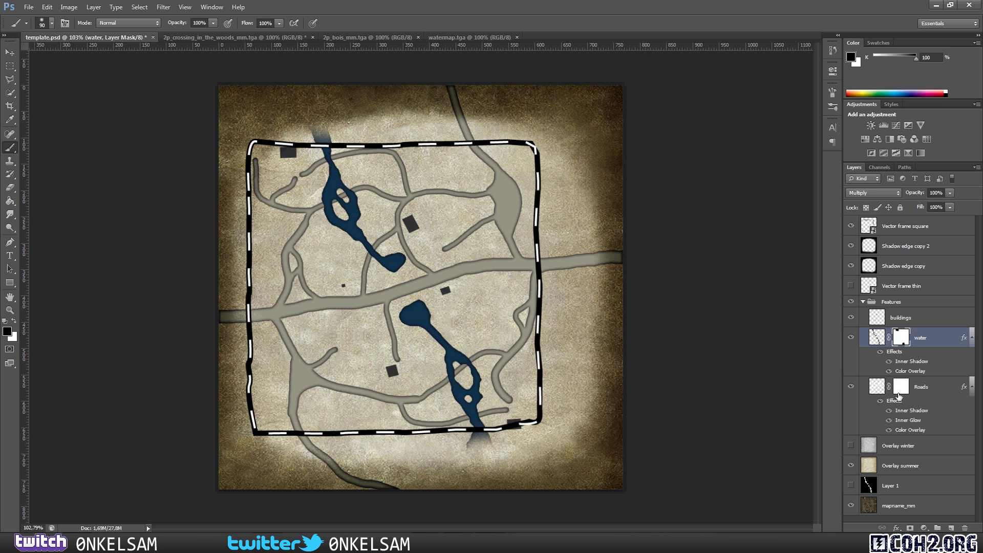
- Paint black on the Roads layer's mask to fade out the road ends beyond all four sides of the square frame
click(901, 387)
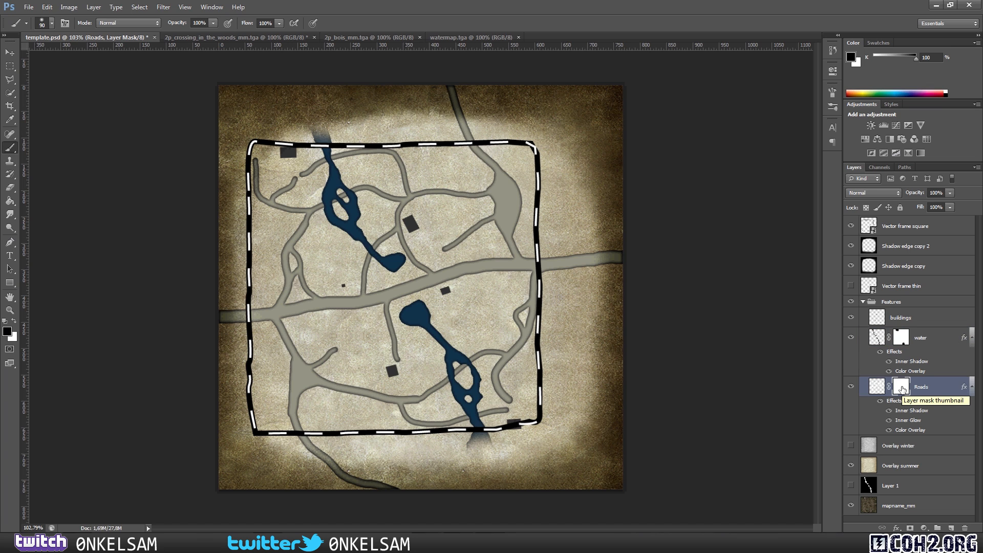
mouse_move(612, 256)
mouse_down()
mouse_move(581, 262)
mouse_move(556, 254)
mouse_up()
drag(451, 88, 466, 134)
mouse_move(394, 486)
mouse_down()
mouse_move(320, 478)
mouse_move(307, 442)
mouse_up()
drag(225, 318, 239, 317)
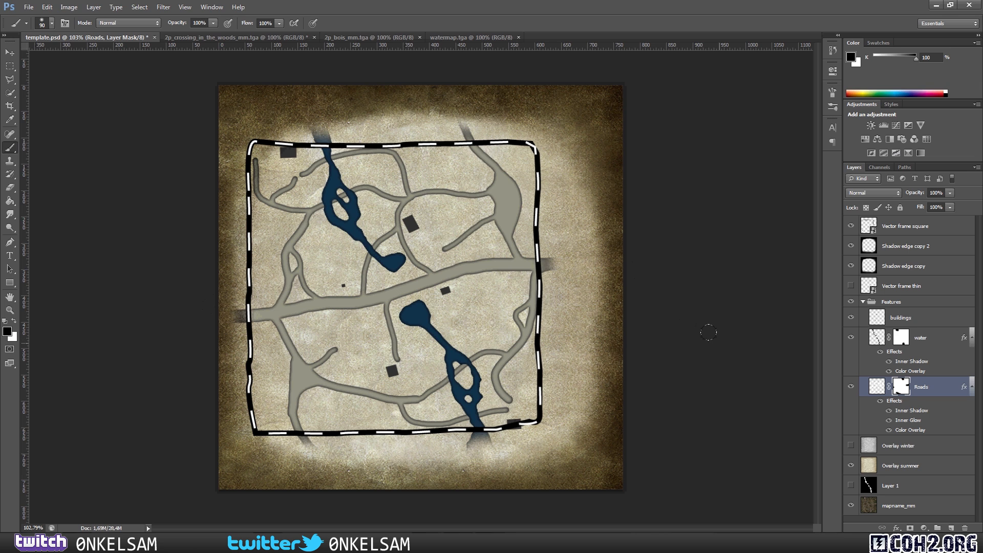
- Save the layered template.psd, and save a Targa copy named mapname_mm.tga at 24 bits/pixel in the Minimap PSD folder
click(28, 7)
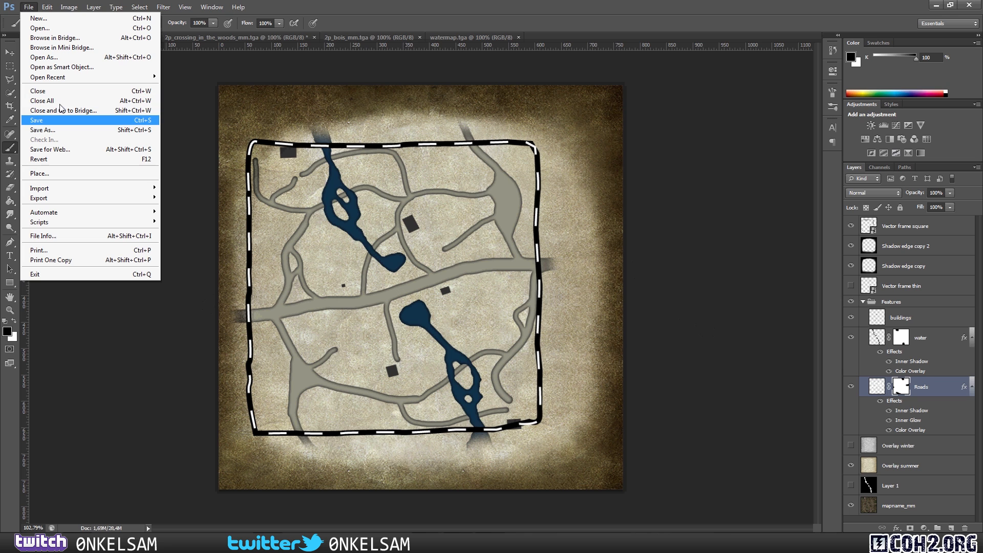
click(49, 125)
click(29, 7)
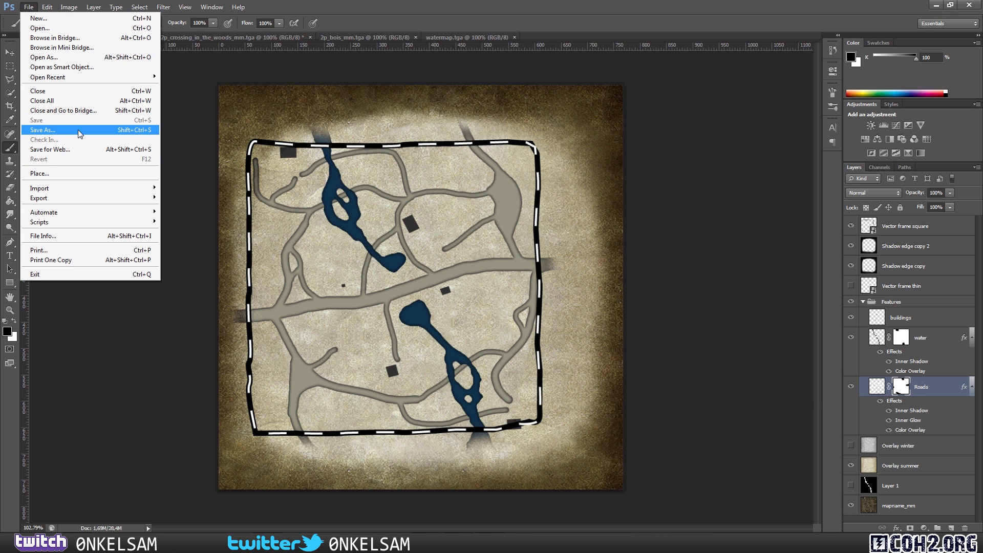
click(78, 130)
click(731, 273)
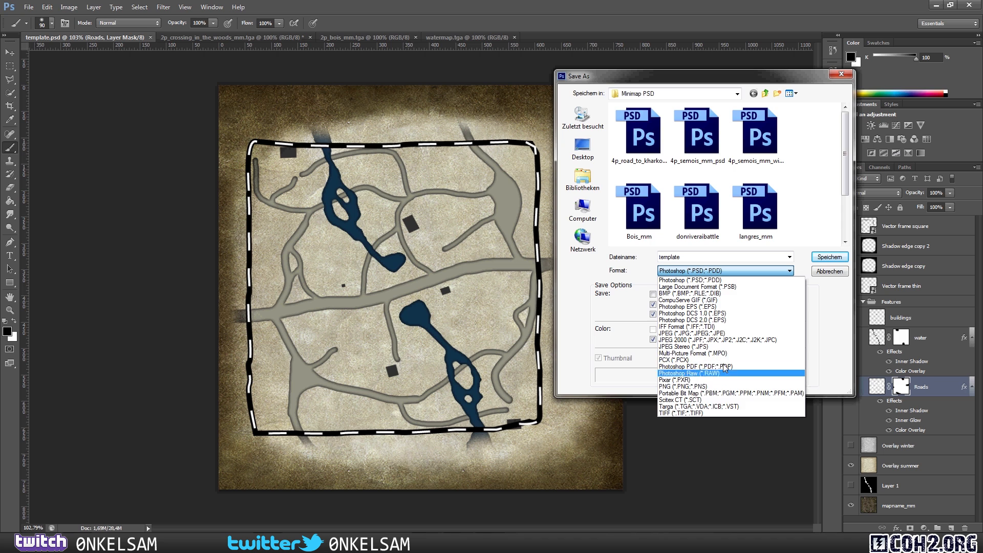
click(717, 406)
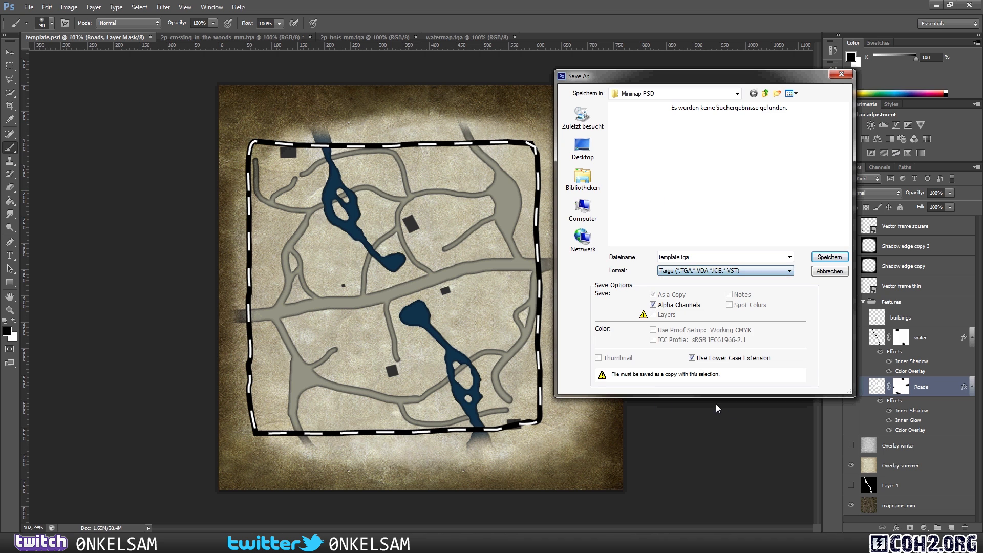
double_click(679, 259)
double_click(676, 257)
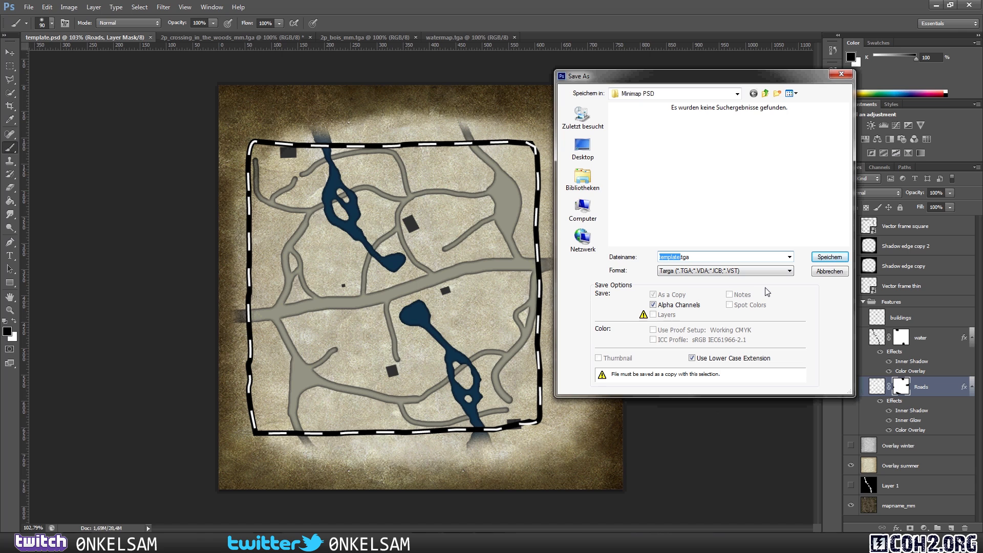
text(mapname_mm)
click(825, 257)
click(443, 193)
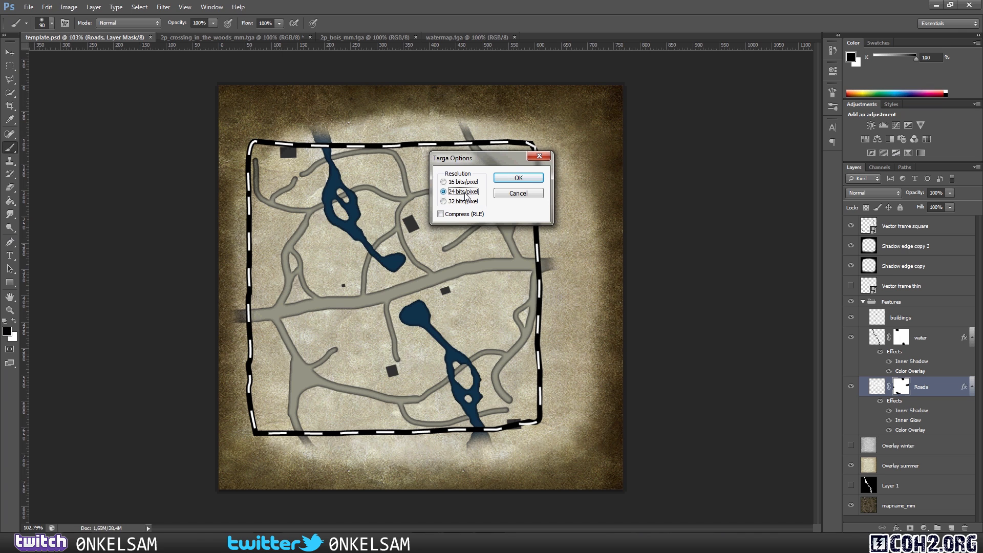
click(506, 181)
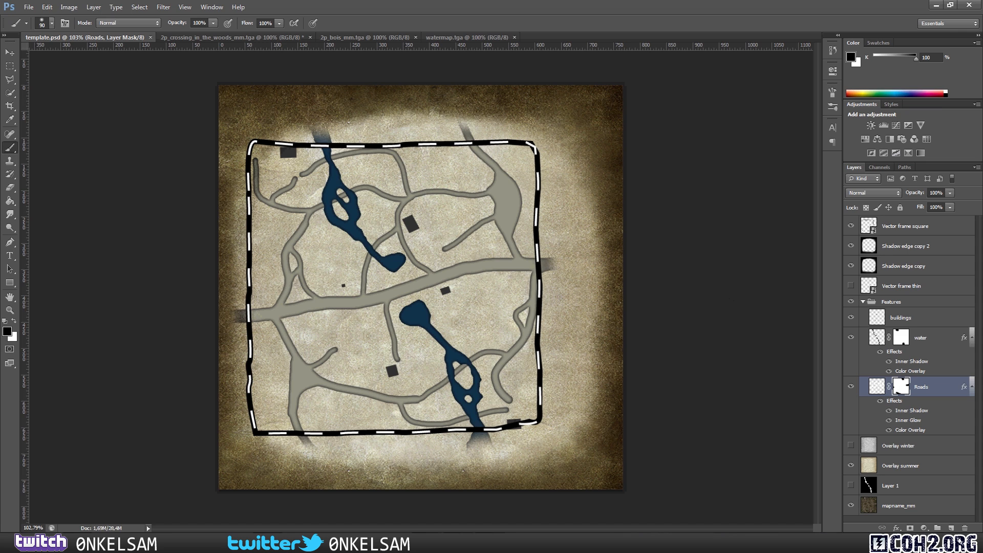
key(alt+Tab)
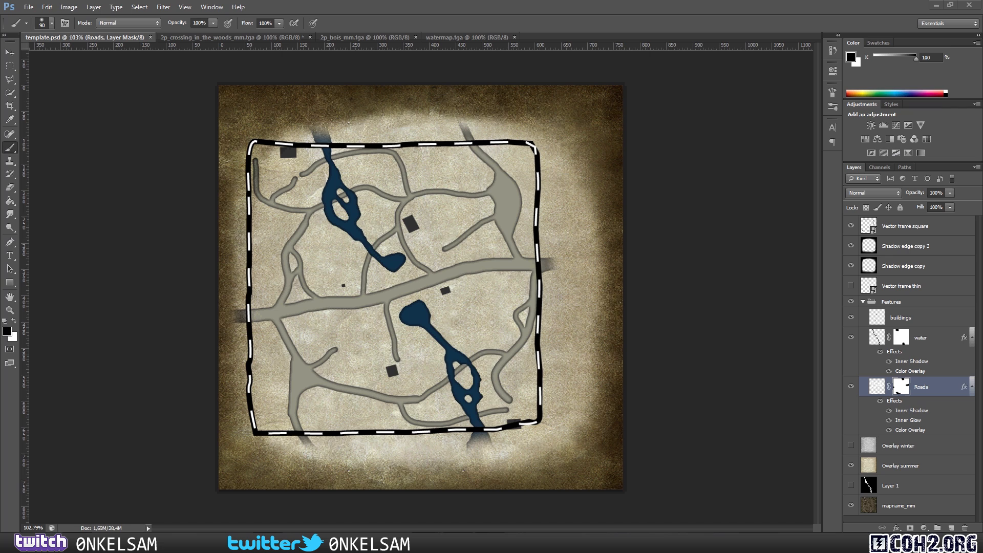